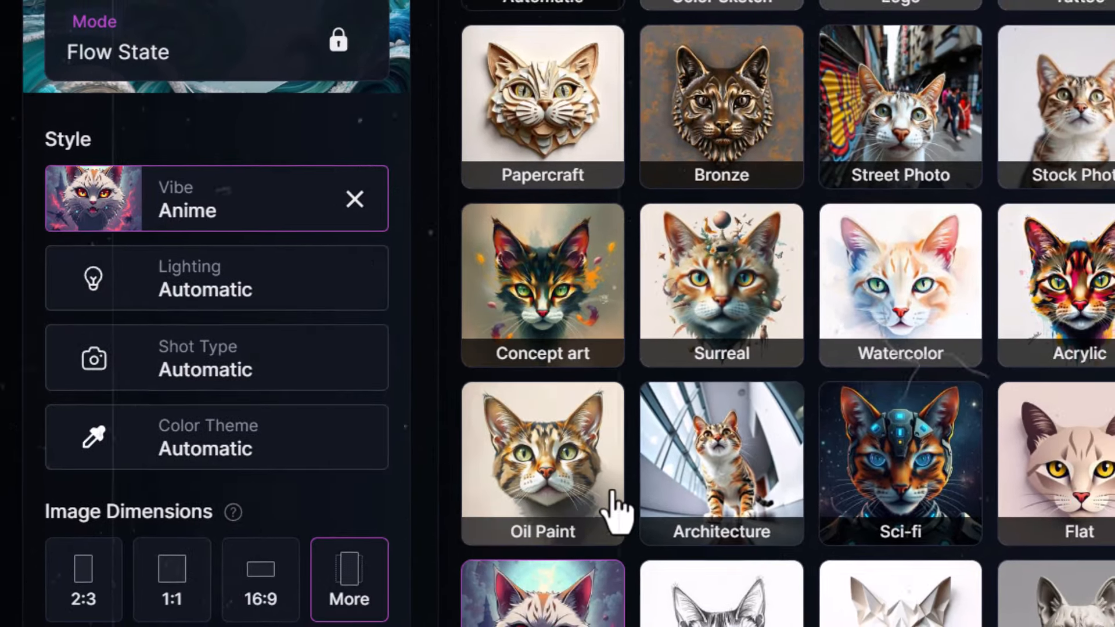
scroll(645, 523, "up", 5)
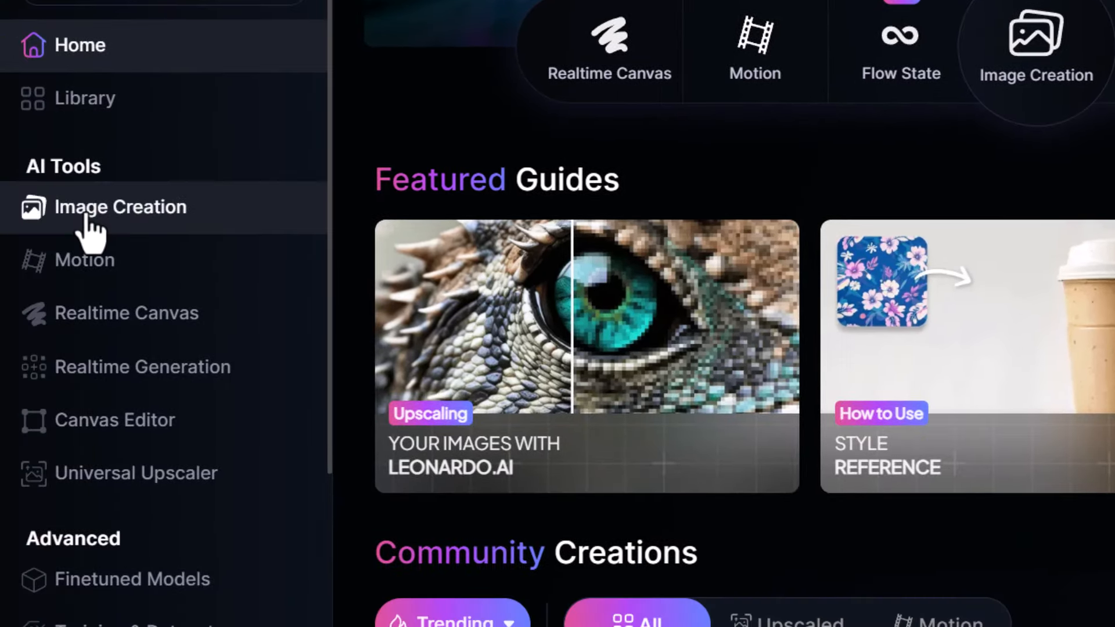
- Open the Image Creation tool and switch it to Flow State mode
left_click(87, 216)
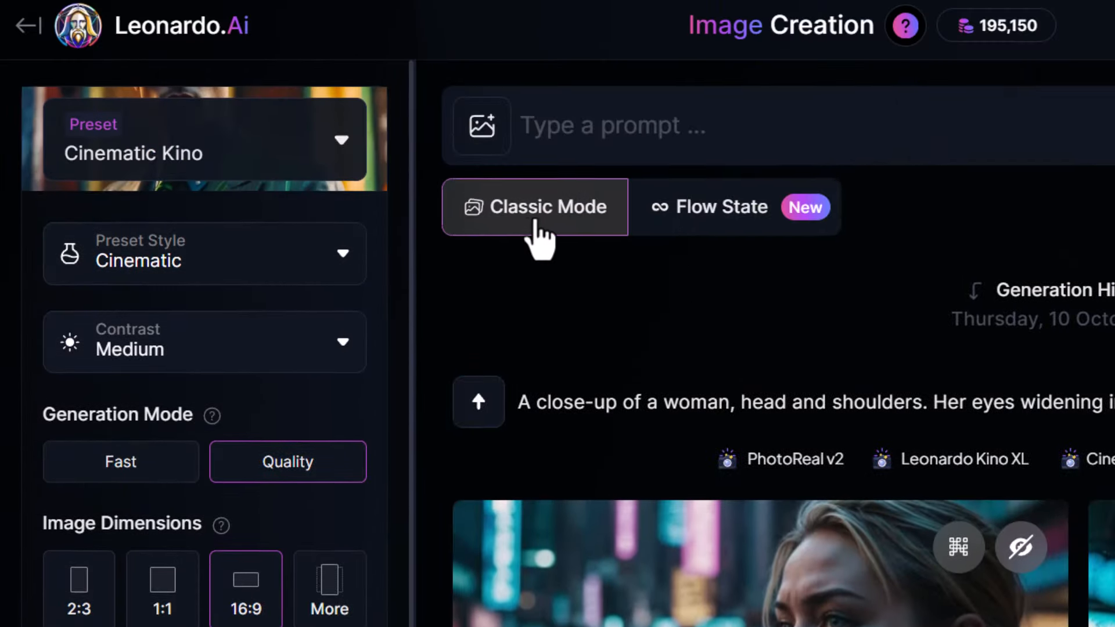
left_click(728, 215)
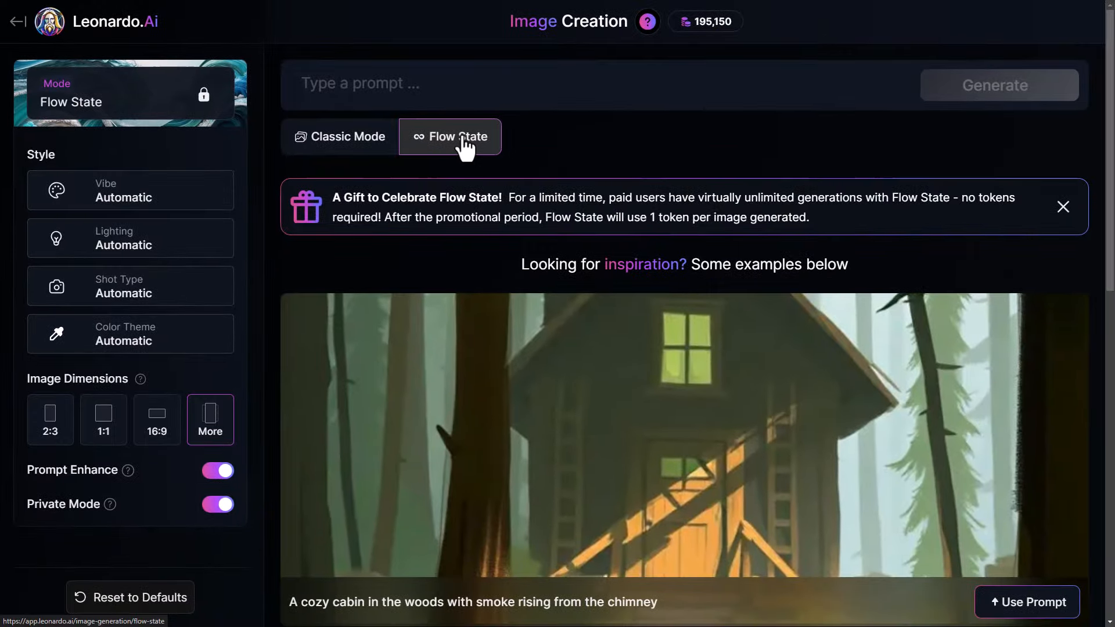
- Enter the image prompt "A samurai warrior on the battlefield"
scroll(755, 349, "down", 10)
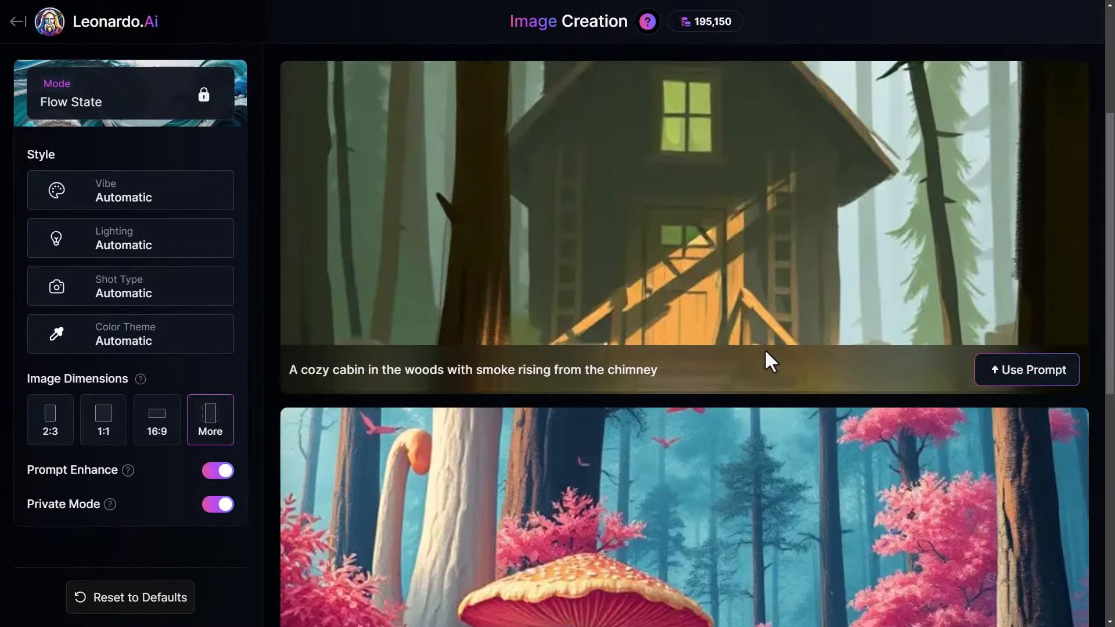
scroll(571, 462, "up", 9)
scroll(570, 457, "up", 2)
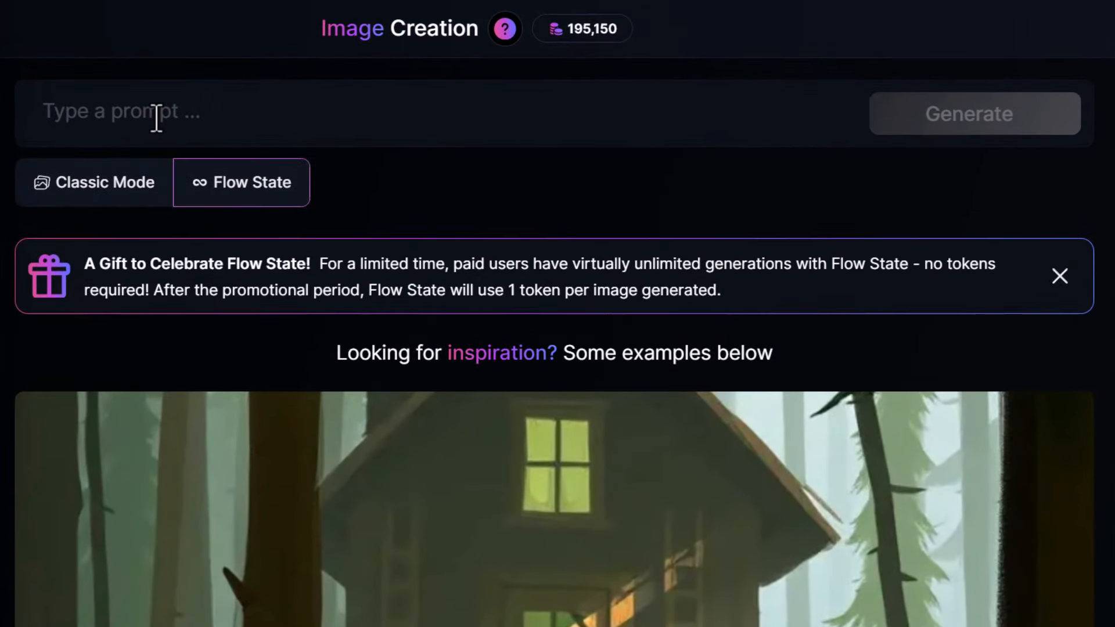
left_click(156, 118)
type("A samurai warrior on the battlefield")
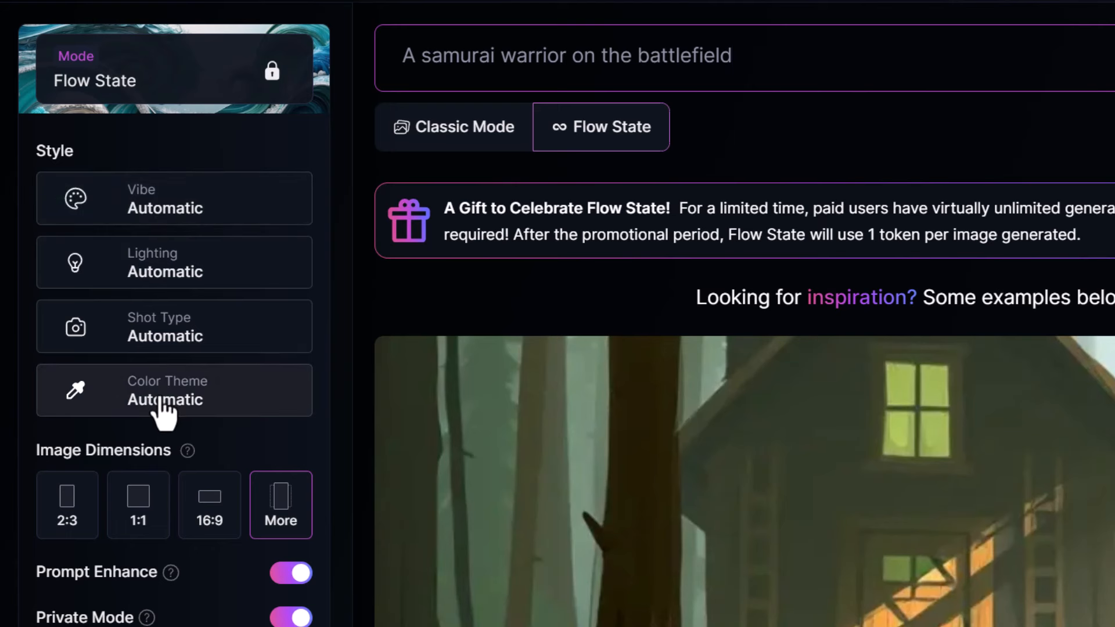
- Look through the available Vibe, Lighting and Shot Type style options
left_click(125, 204)
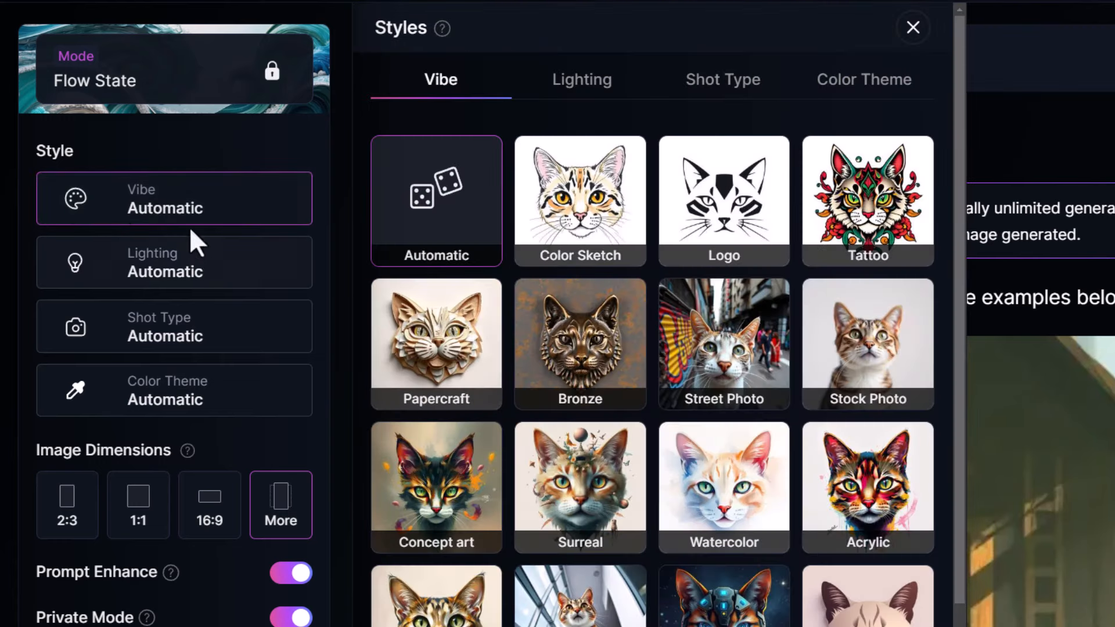
left_click(194, 279)
left_click(204, 340)
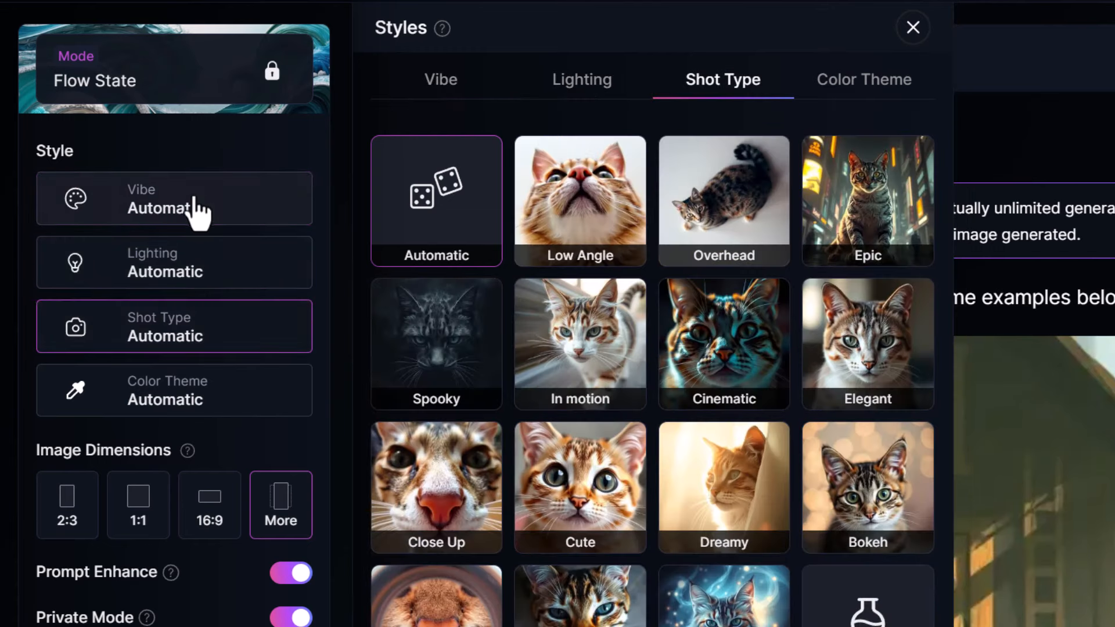
left_click(196, 211)
left_click(566, 89)
- Set the Vibe style of the image to Anime
left_click(442, 83)
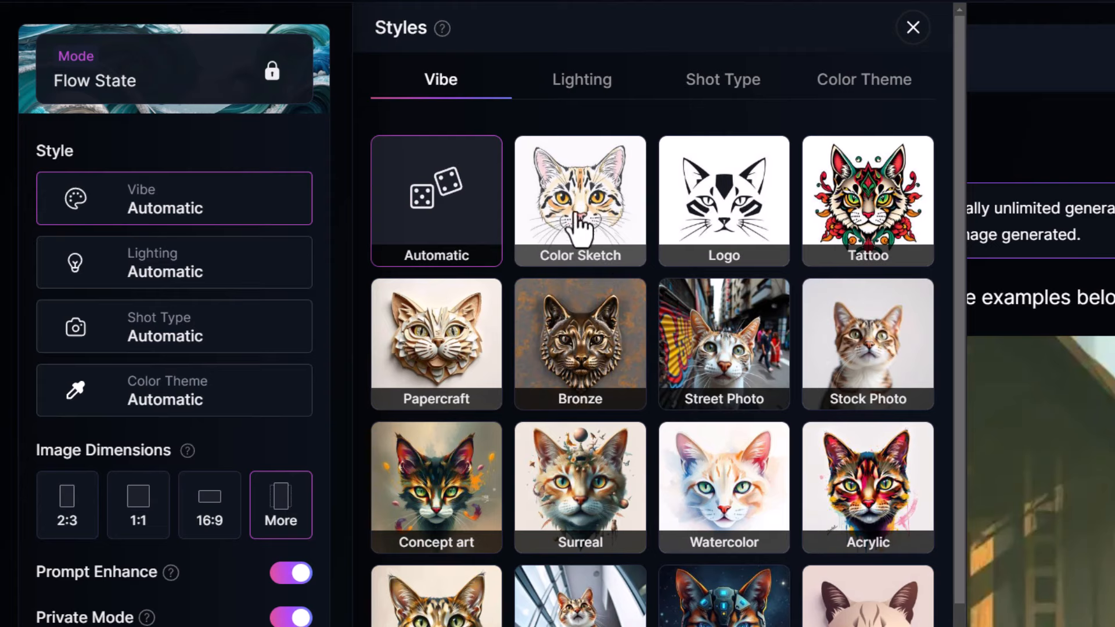
scroll(581, 244, "down", 1)
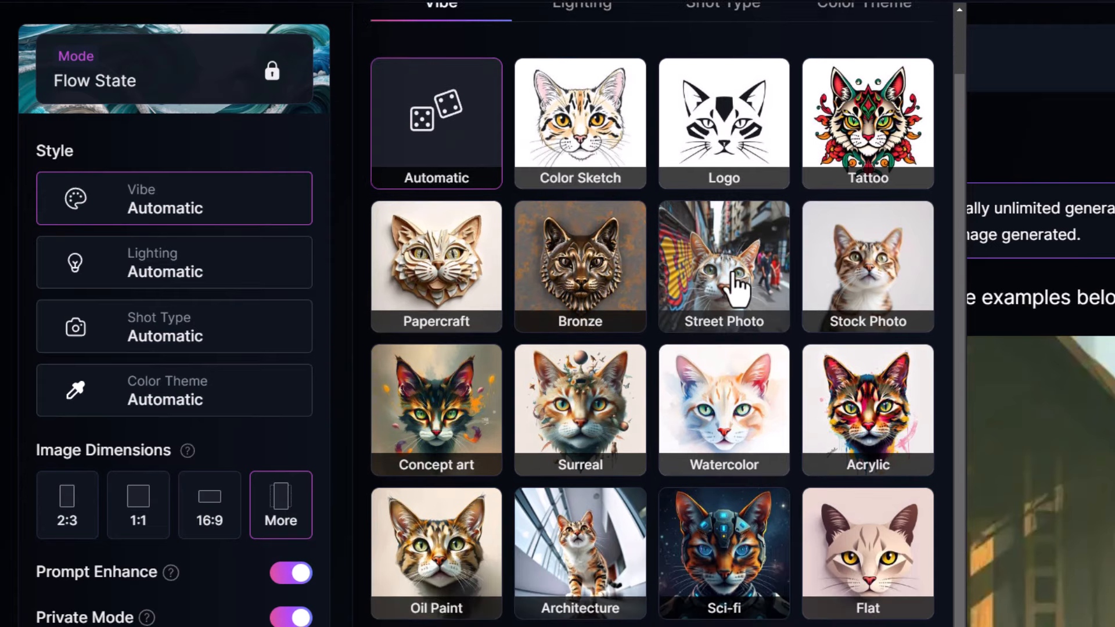
scroll(737, 285, "down", 2)
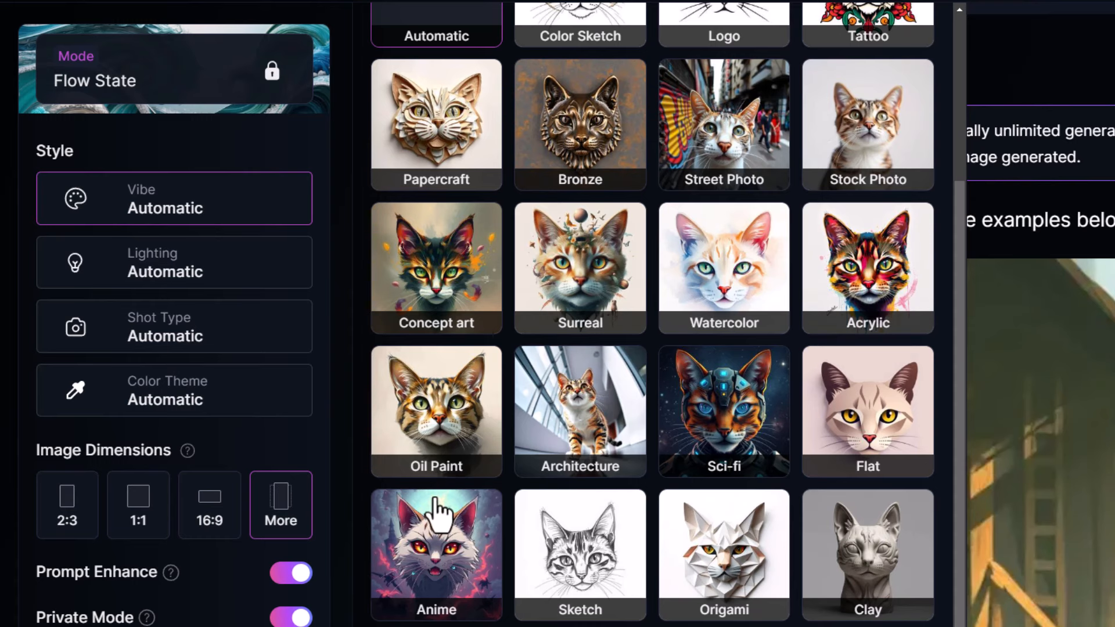
left_click(436, 549)
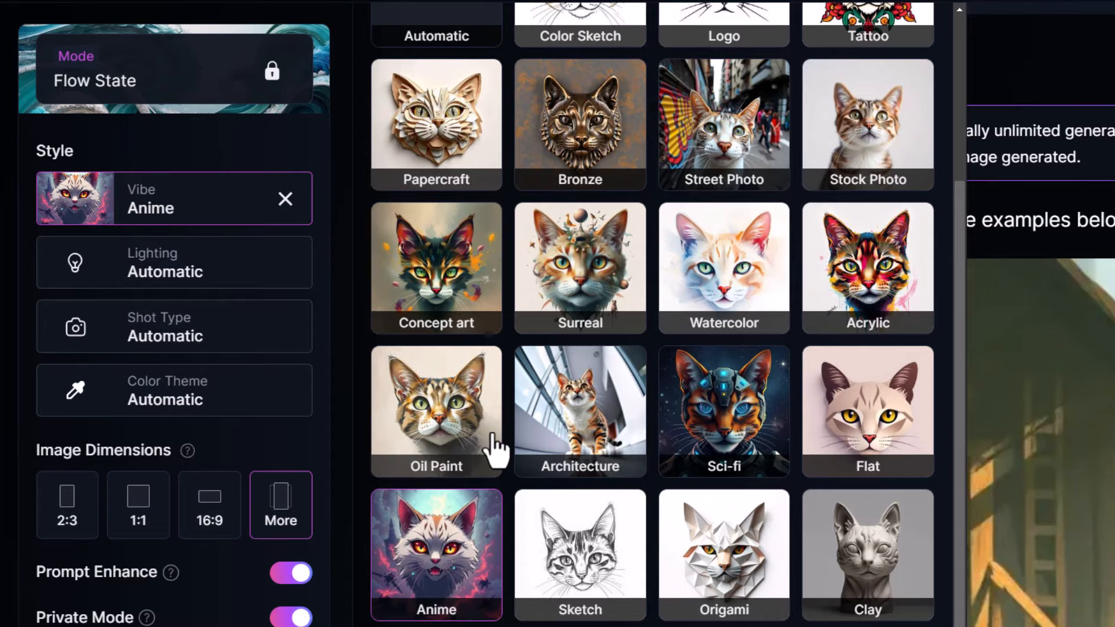
scroll(490, 448, "up", 3)
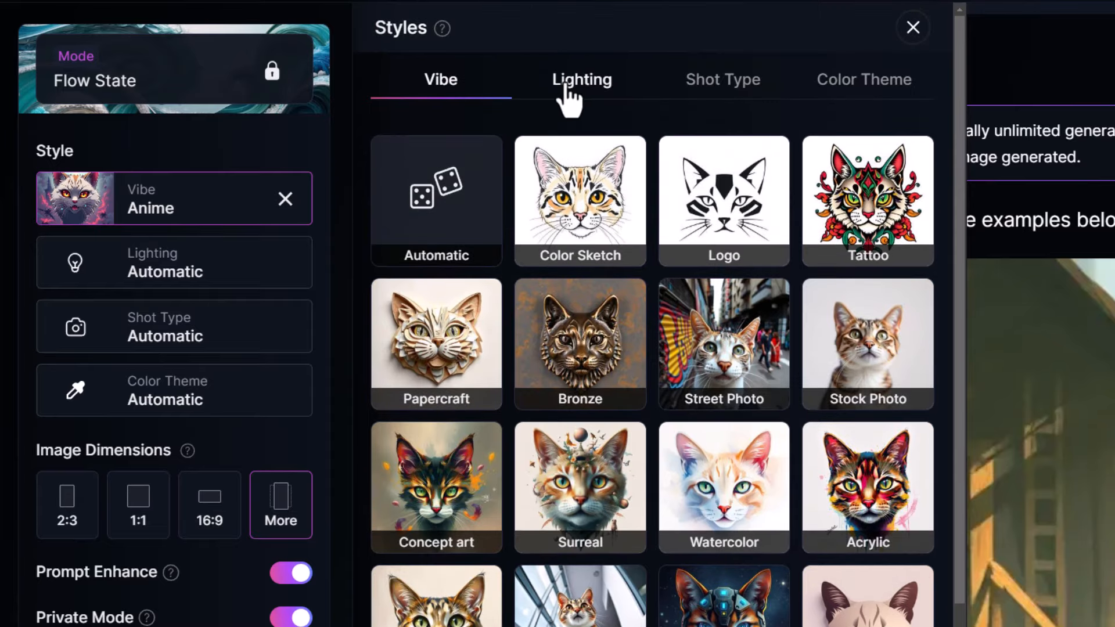
- Set the Lighting style to Mystical and the Shot Type to Cinematic
left_click(168, 279)
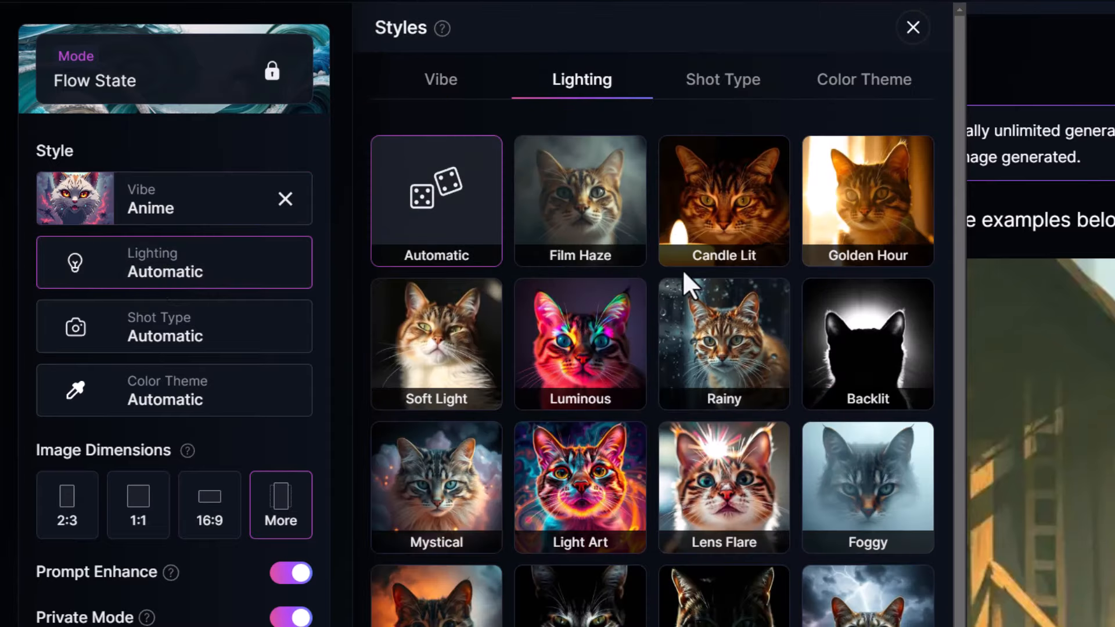
scroll(689, 286, "down", 1)
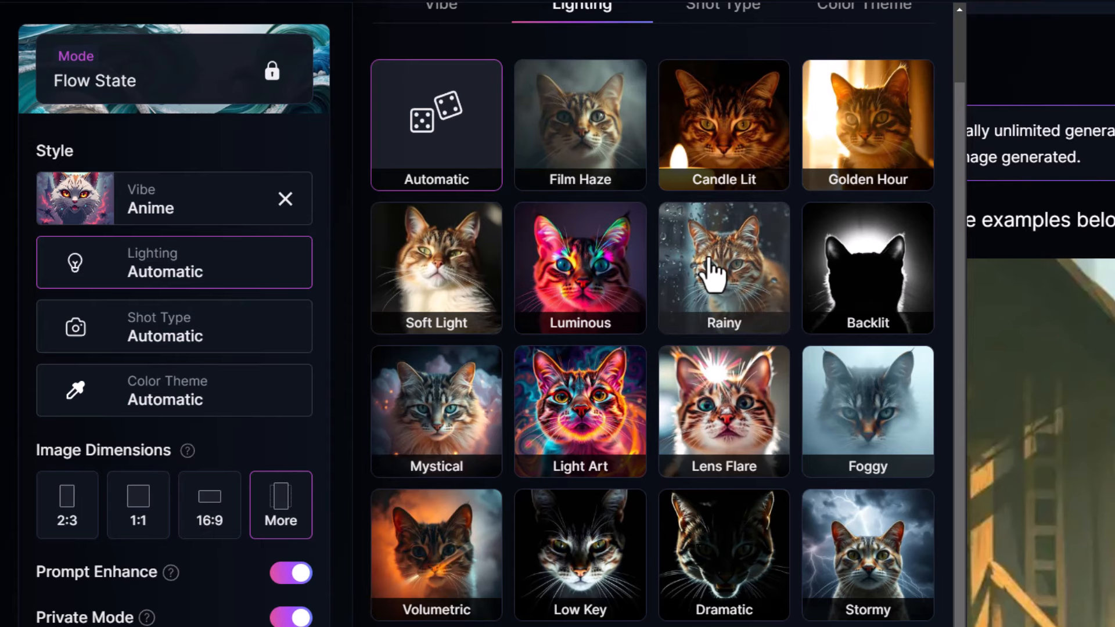
left_click(459, 402)
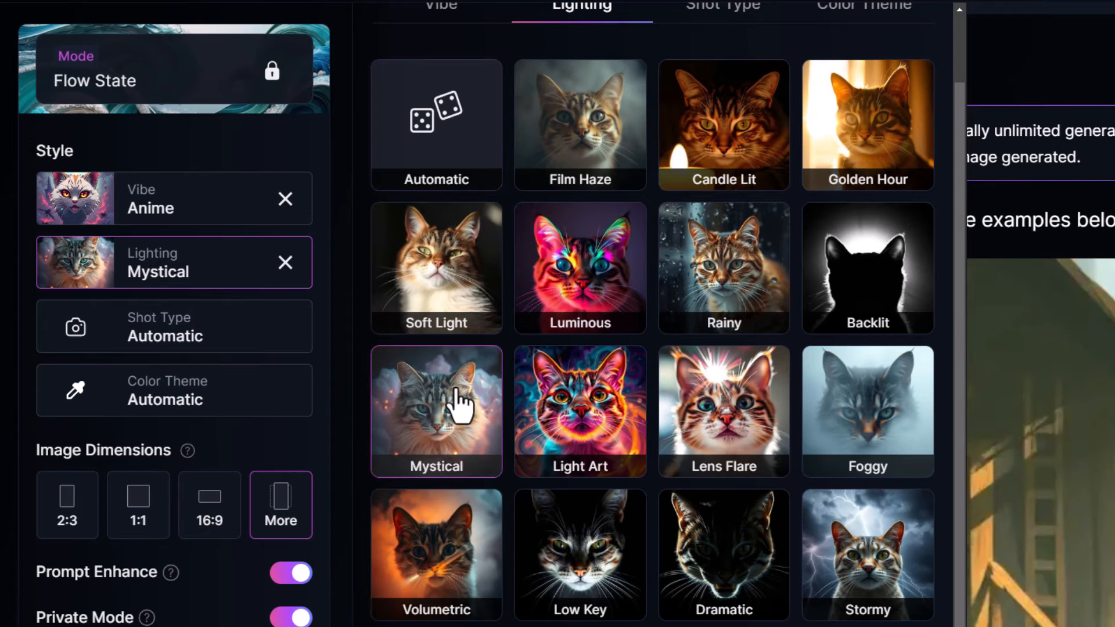
left_click(175, 347)
left_click(729, 332)
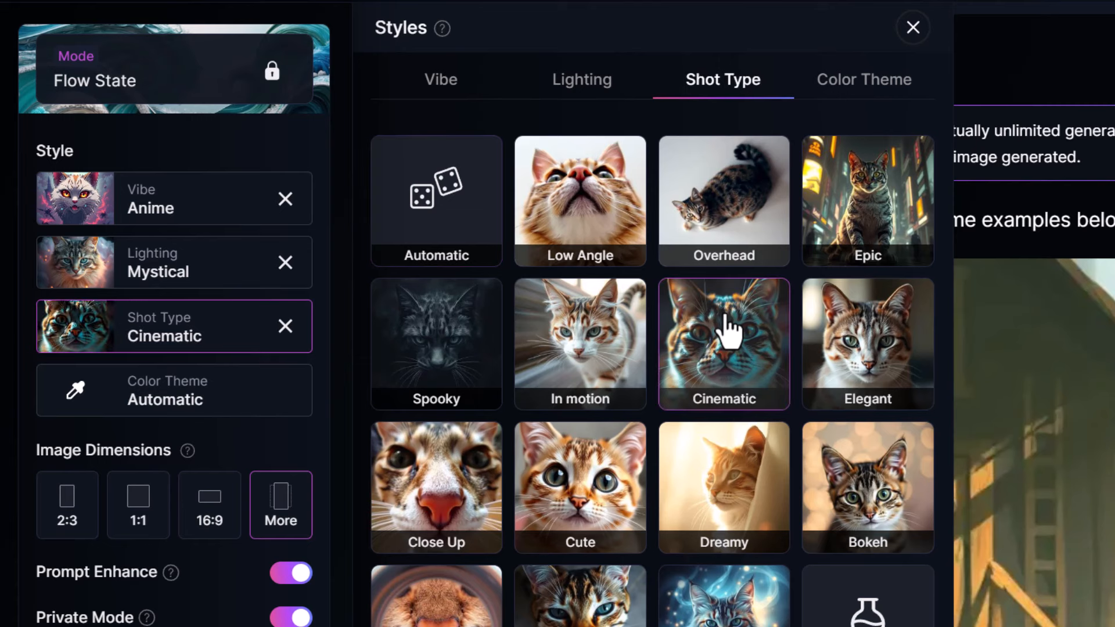
- Set the Color Theme of the image to Electric
left_click(152, 400)
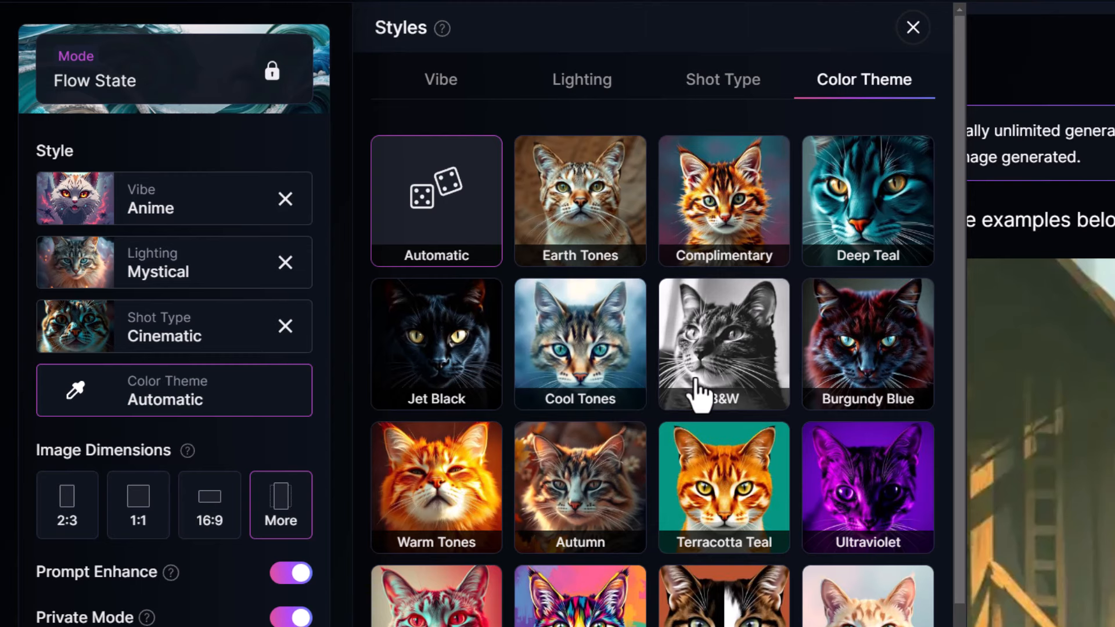
scroll(710, 387, "down", 4)
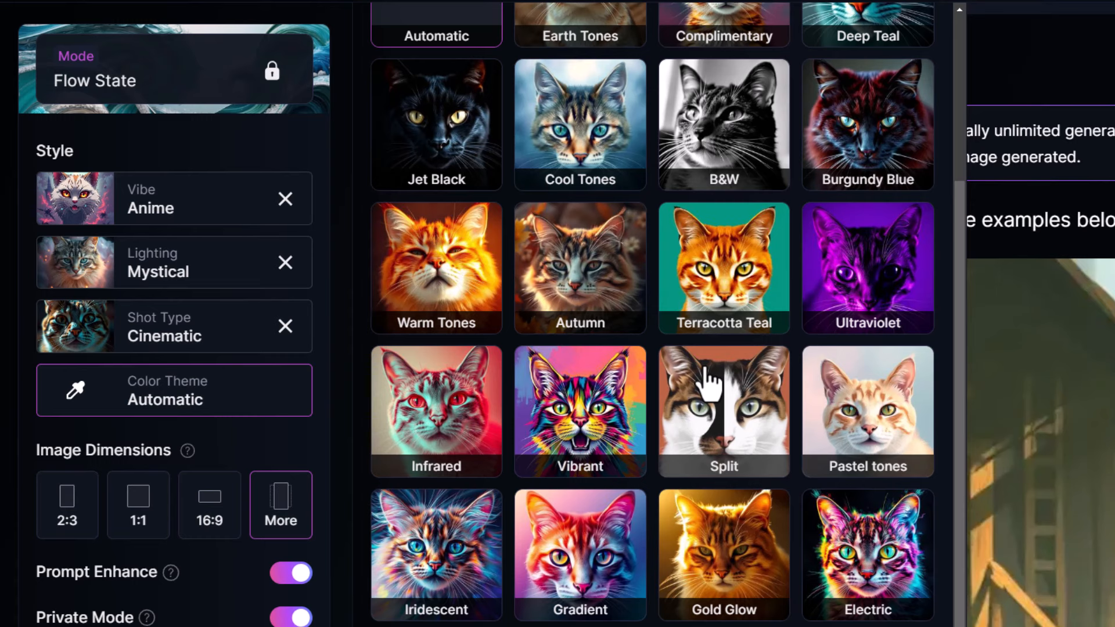
left_click(874, 523)
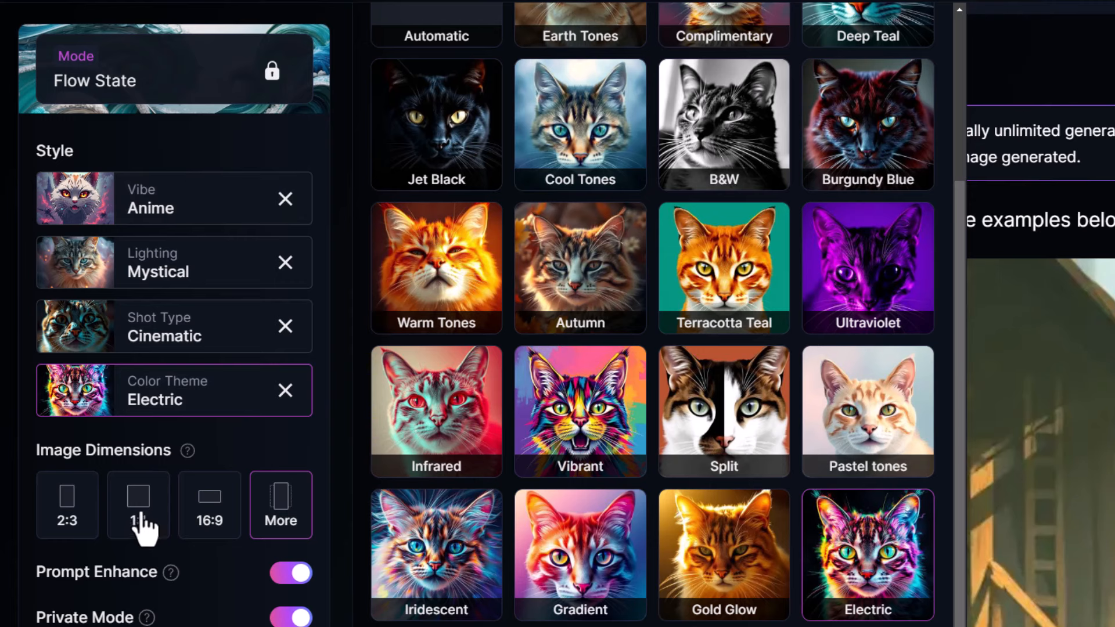
- Set the image dimensions to 16:9 and check the additional aspect ratio options for social media, devices and film
left_click(216, 514)
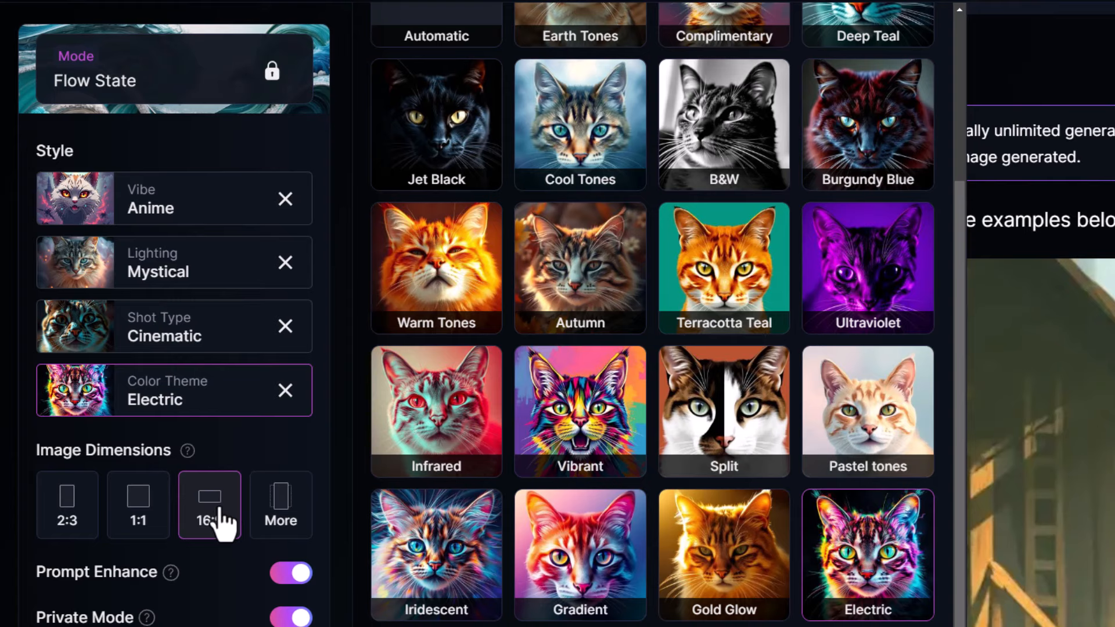
left_click(279, 515)
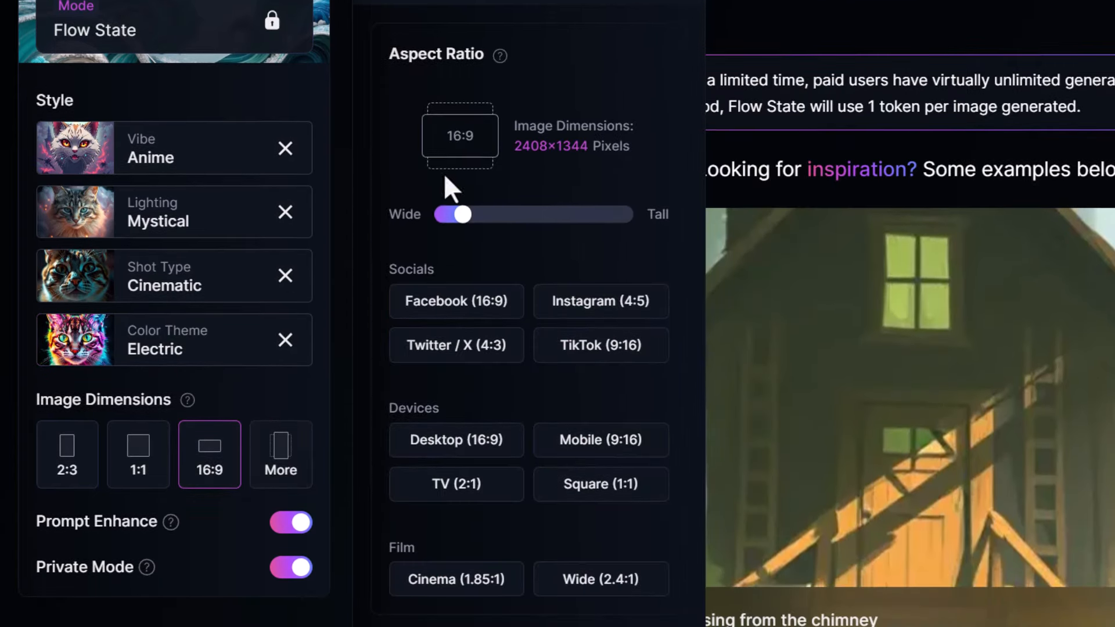
mouse_move(476, 222)
left_mouse_down()
mouse_move(547, 213)
mouse_move(463, 216)
left_mouse_up()
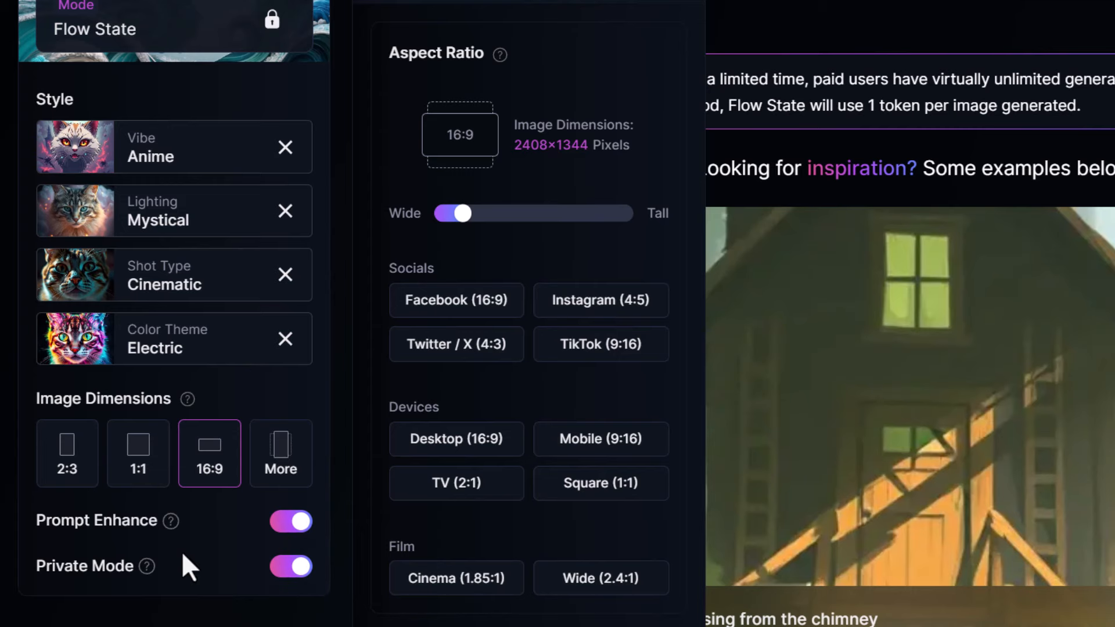
scroll(183, 555, "down", 4)
scroll(183, 555, "up", 5)
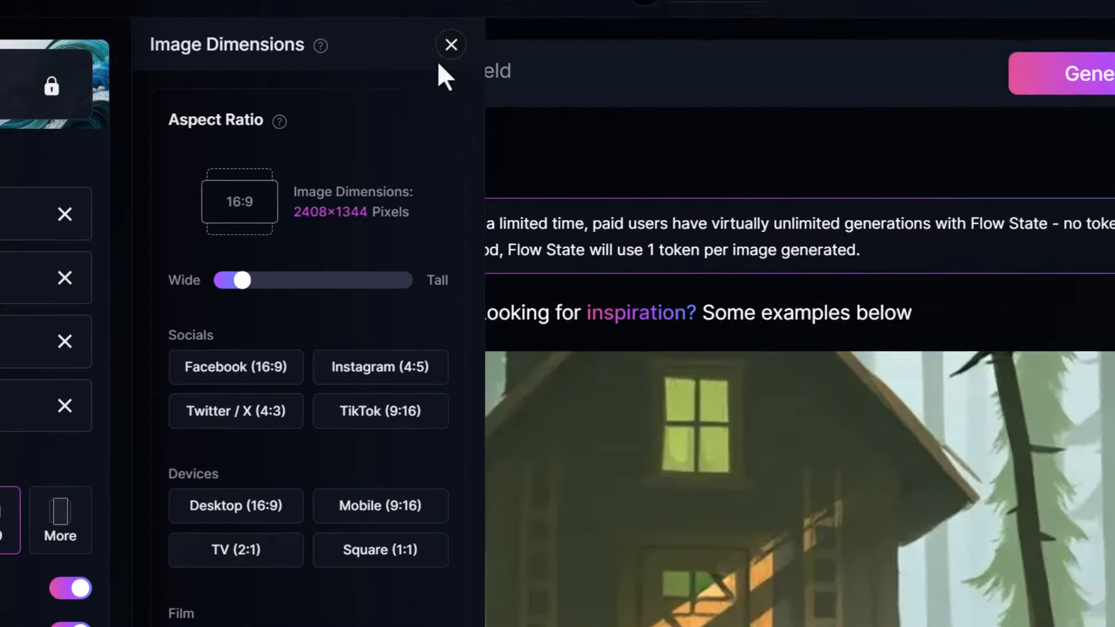
left_click(451, 44)
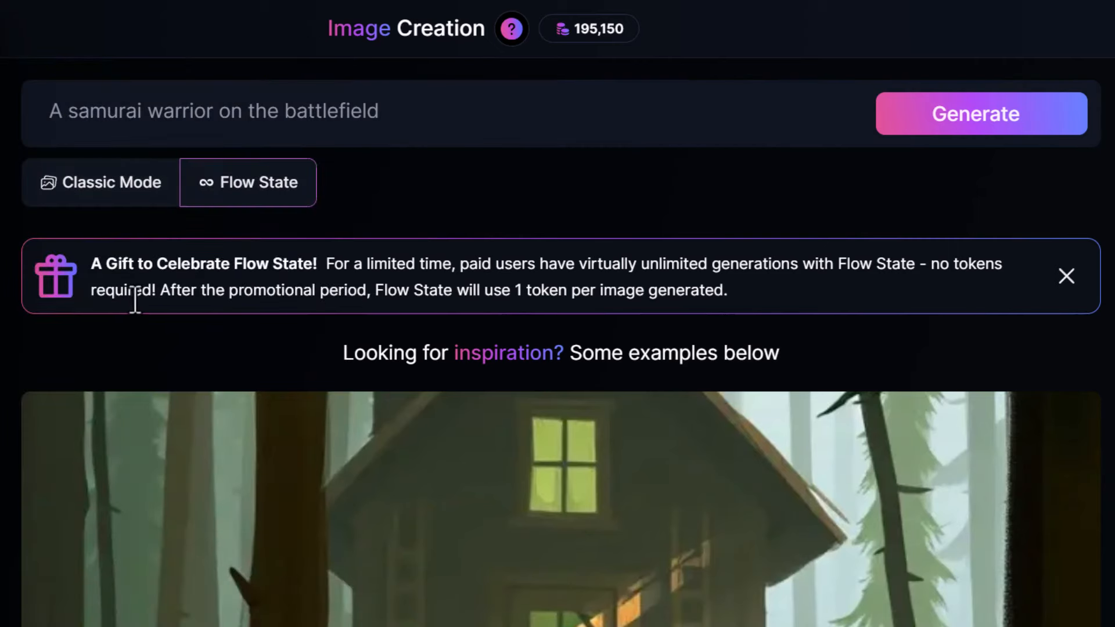
- Generate images from the samurai prompt with the chosen styles and dimensions
left_click(1010, 113)
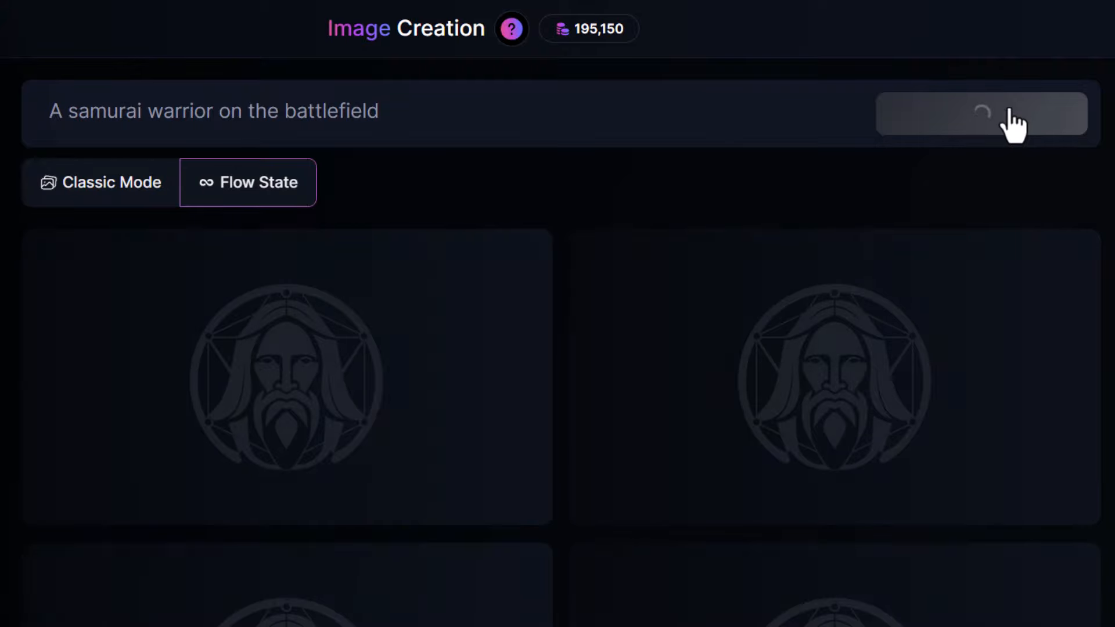
scroll(569, 199, "down", 6)
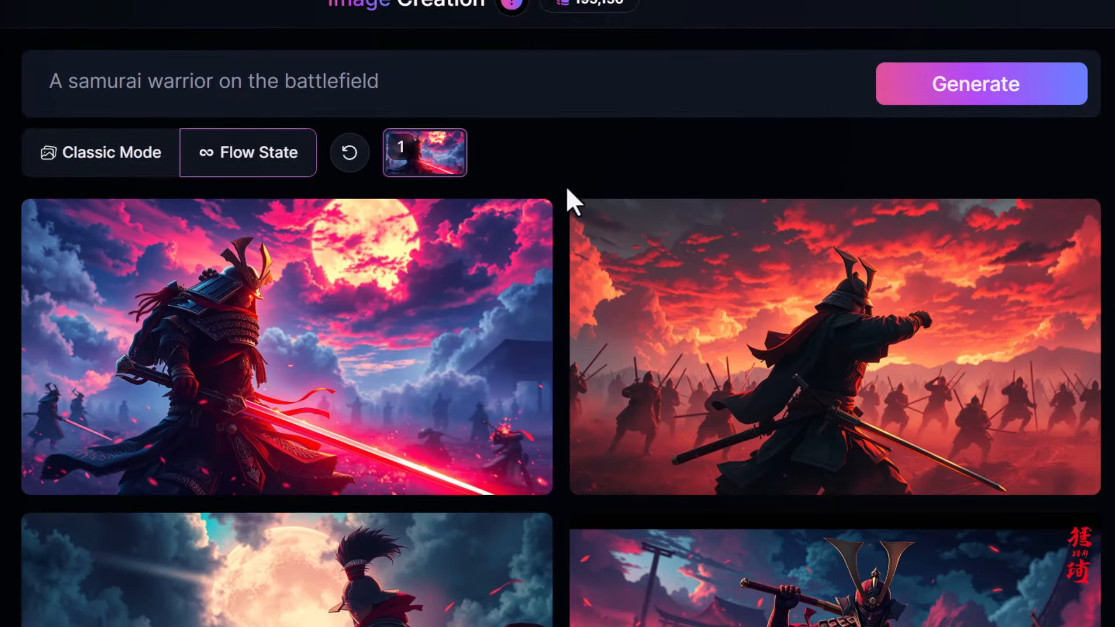
- Look through the continuous stream of generated samurai images, letting further variations load
scroll(353, 266, "down", 10)
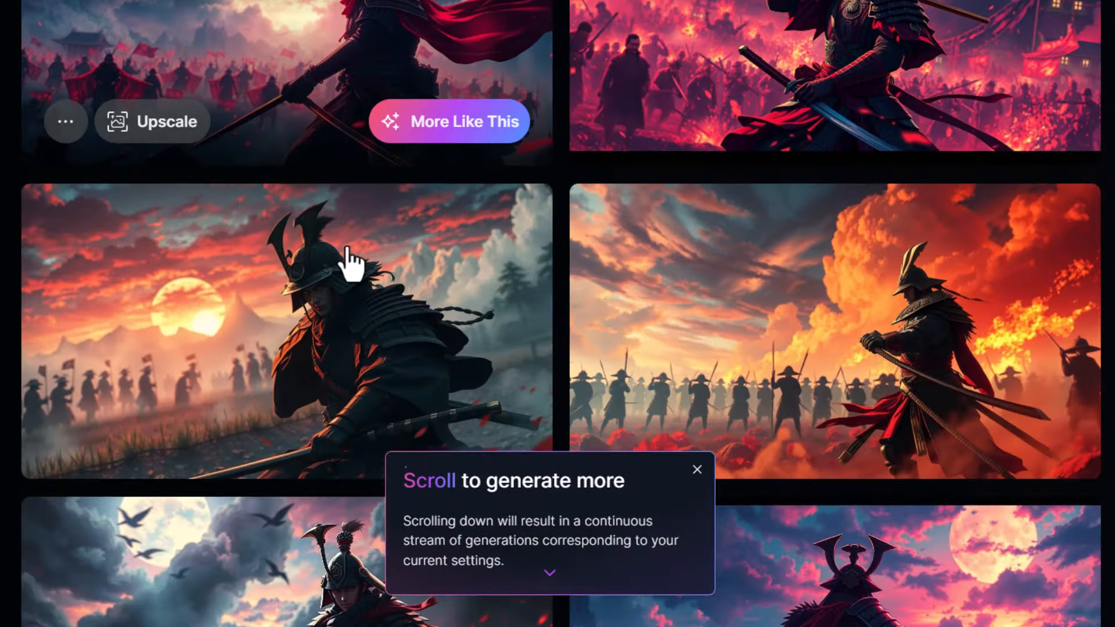
scroll(765, 265, "down", 10)
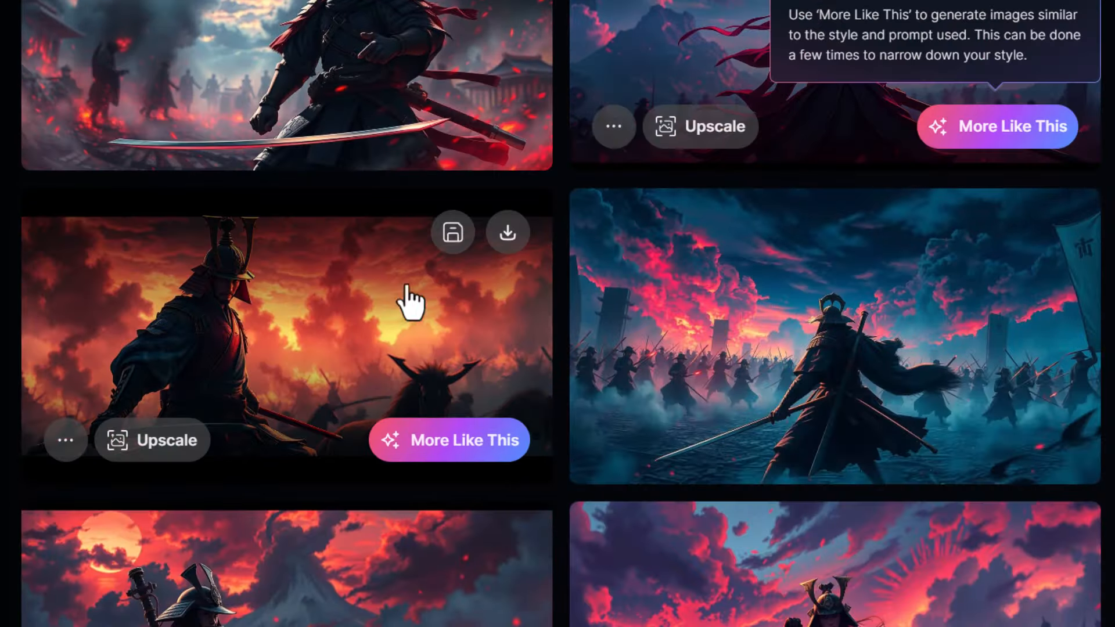
scroll(754, 328, "down", 10)
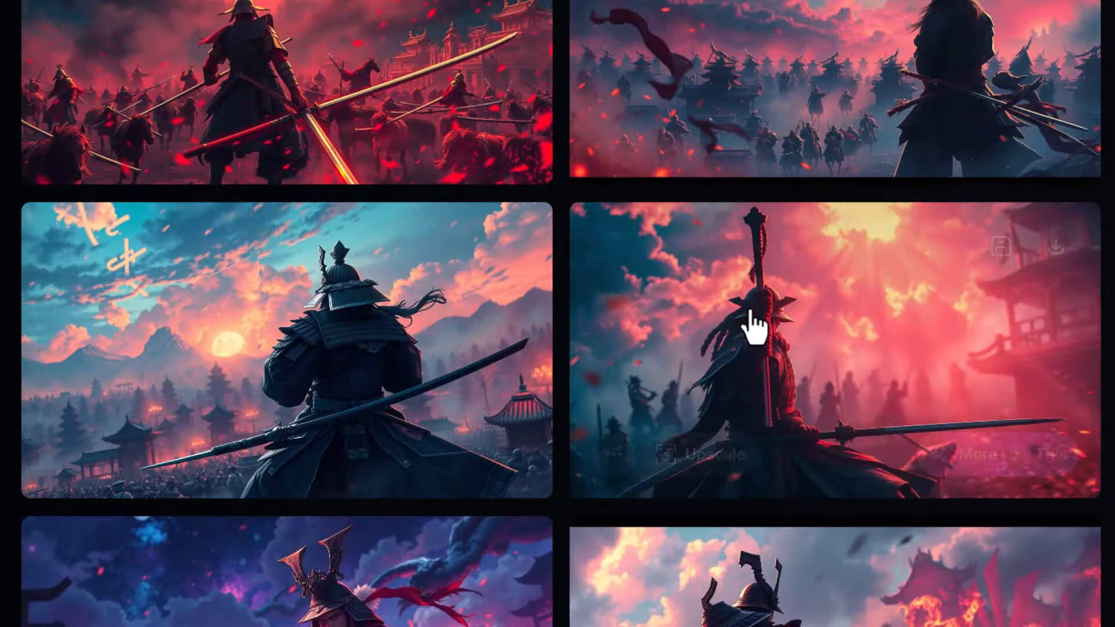
scroll(754, 329, "down", 10)
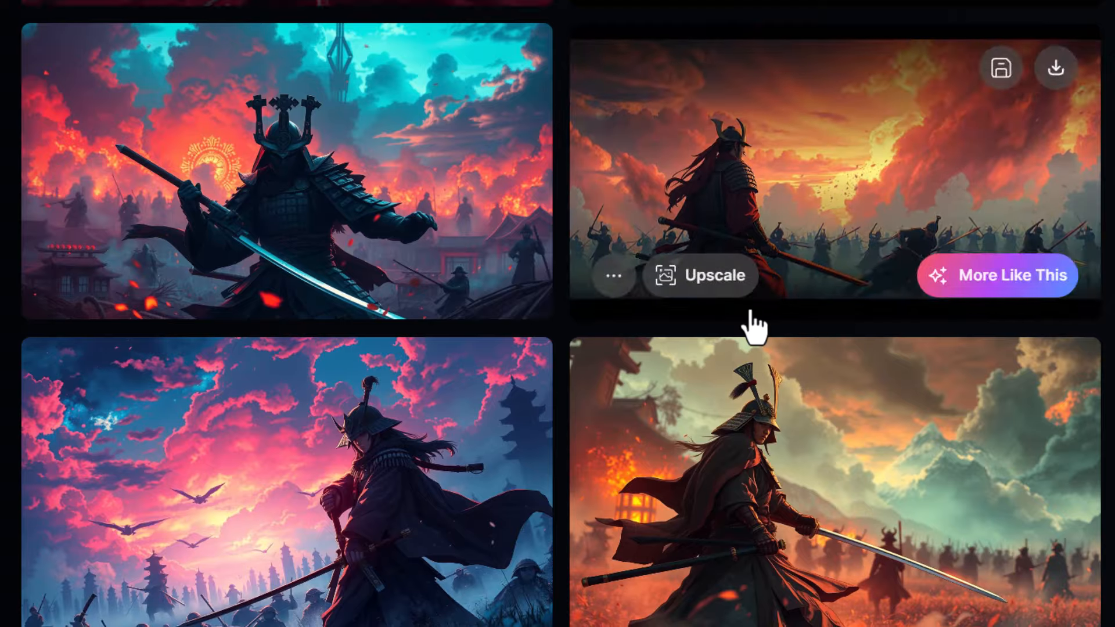
scroll(754, 328, "down", 10)
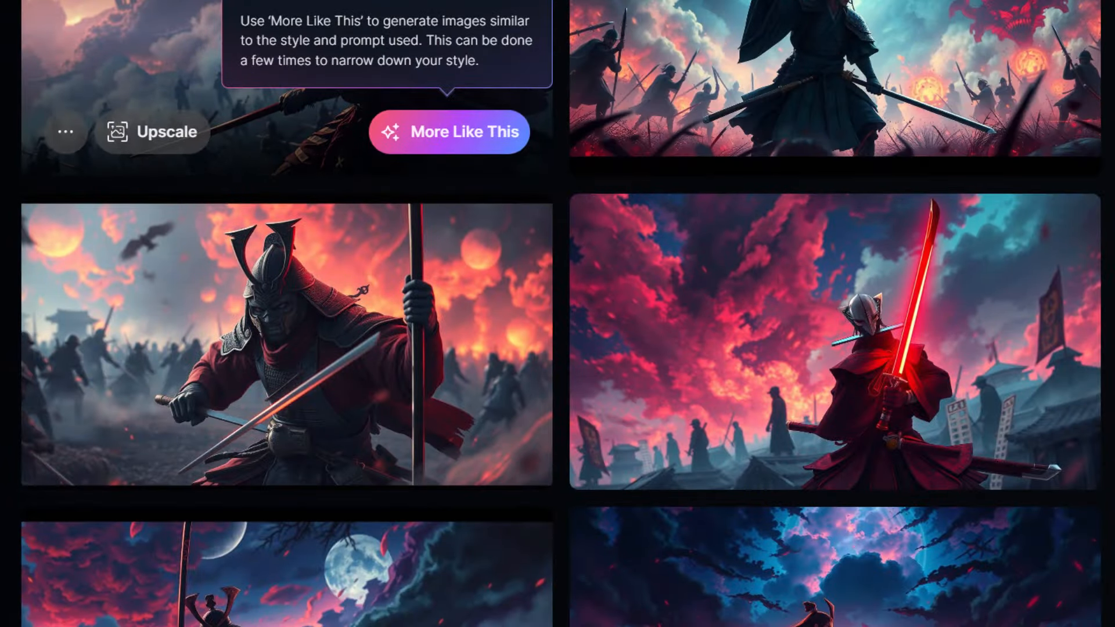
scroll(754, 328, "down", 3)
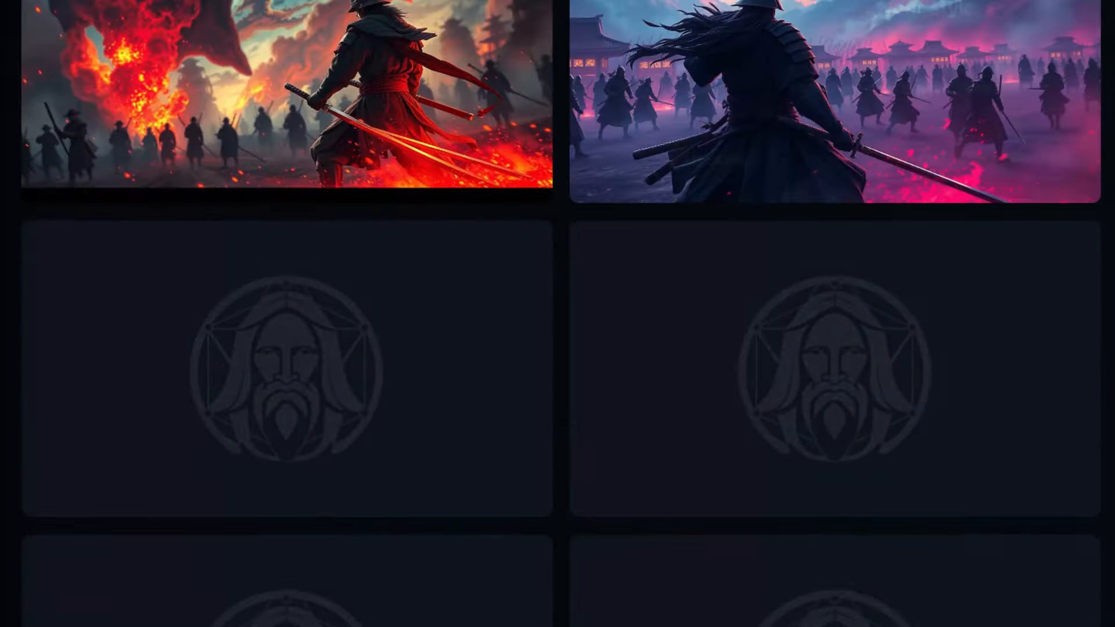
scroll(810, 407, "down", 8)
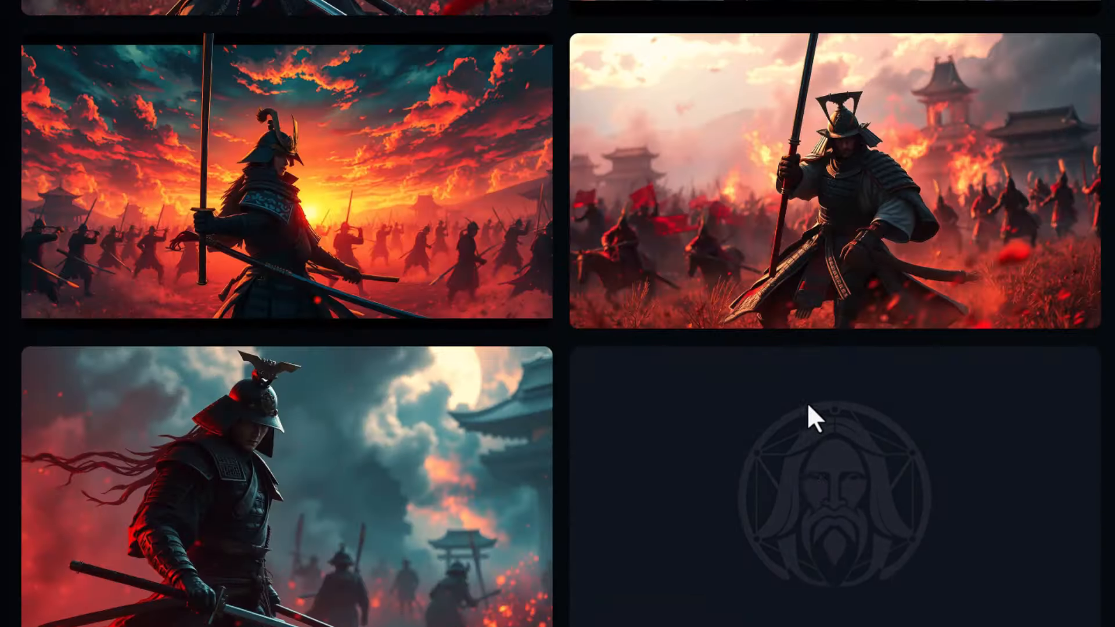
scroll(810, 427, "up", 4)
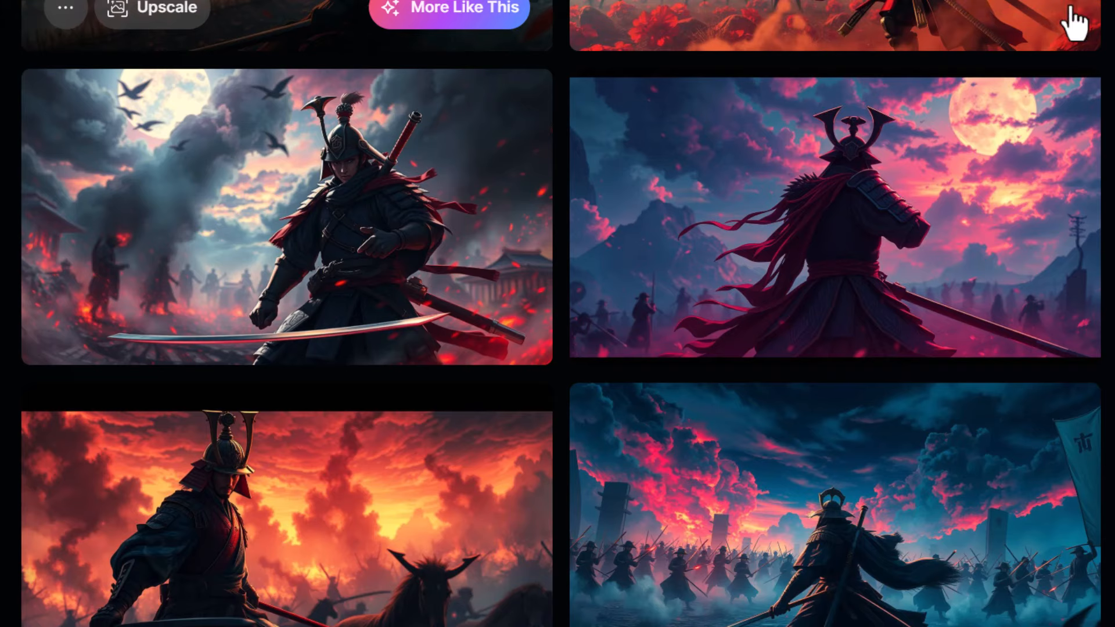
- Find and open the generated image of the samurai facing an army beneath a dark blue sky with red clouds
scroll(557, 313, "up", 5)
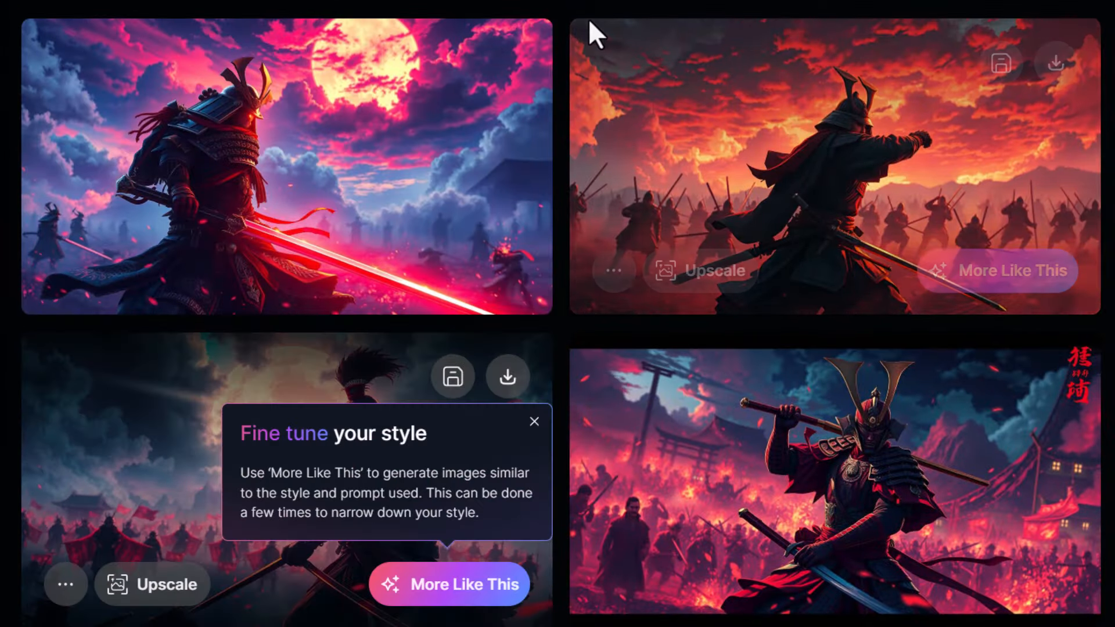
scroll(405, 167, "down", 2)
scroll(782, 449, "down", 6)
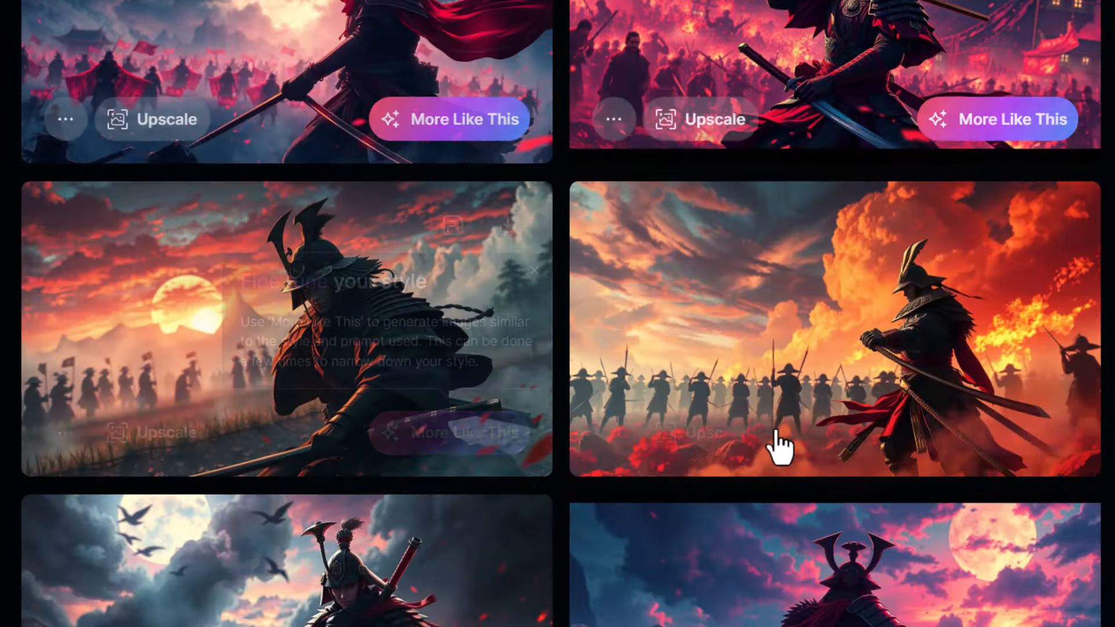
scroll(782, 449, "down", 15)
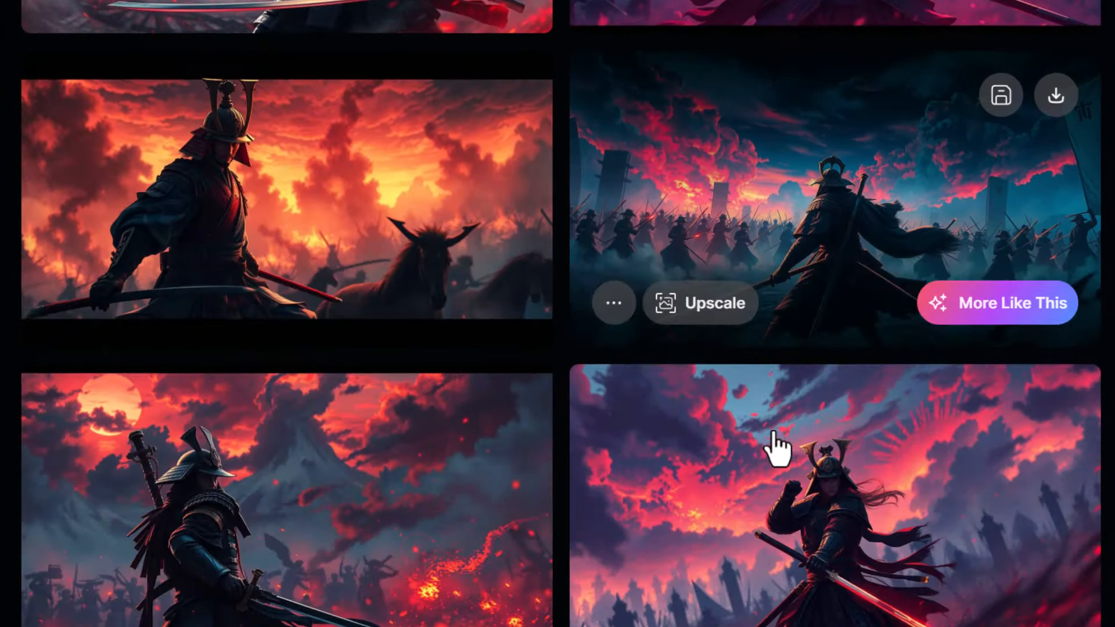
scroll(778, 456, "up", 1)
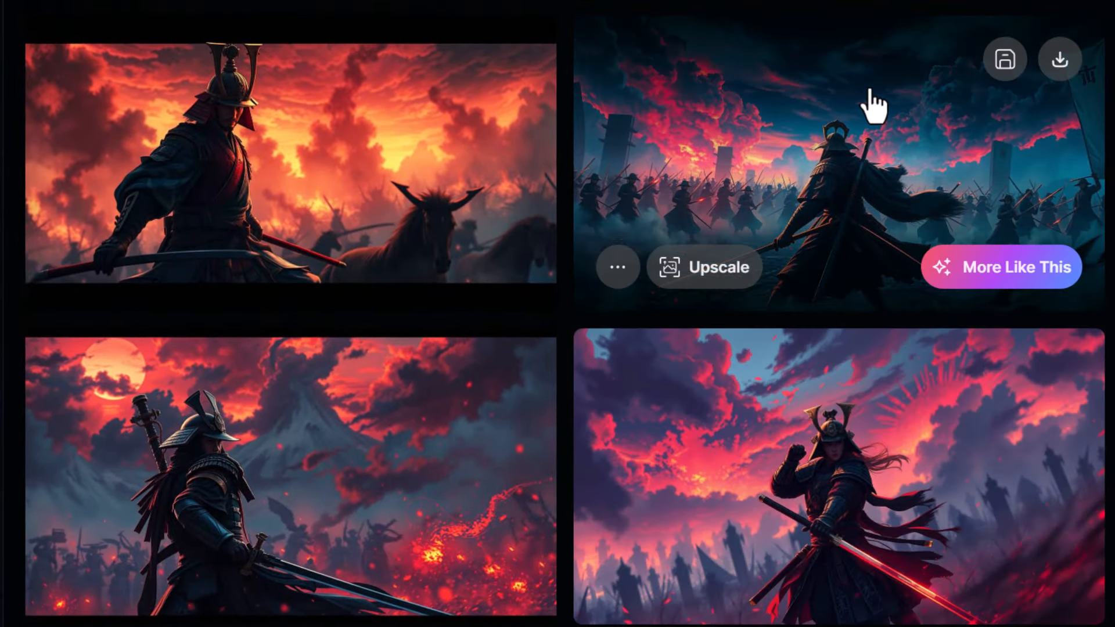
left_click(872, 104)
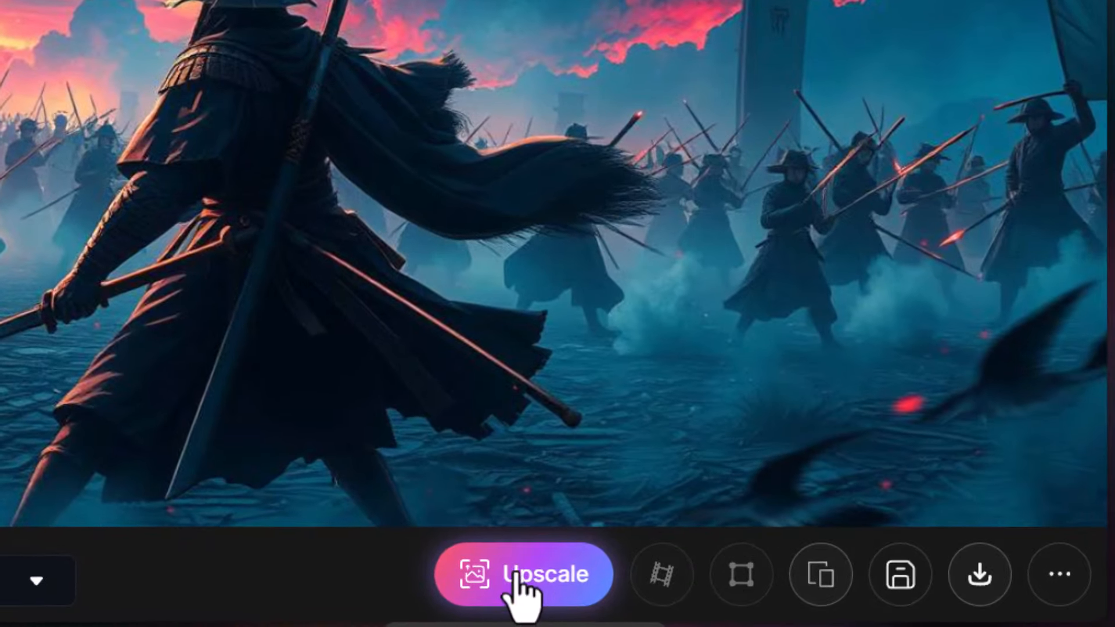
- Upscale the opened samurai image with the Ultra upscaler, using the Artistic upscaler style
left_click(732, 593)
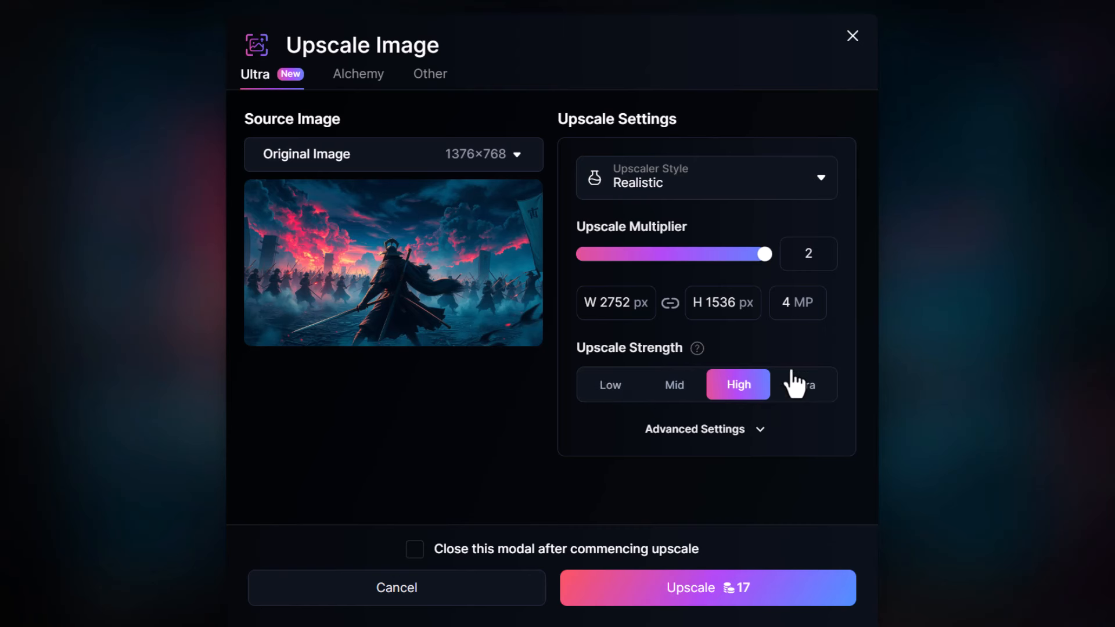
left_click(625, 173)
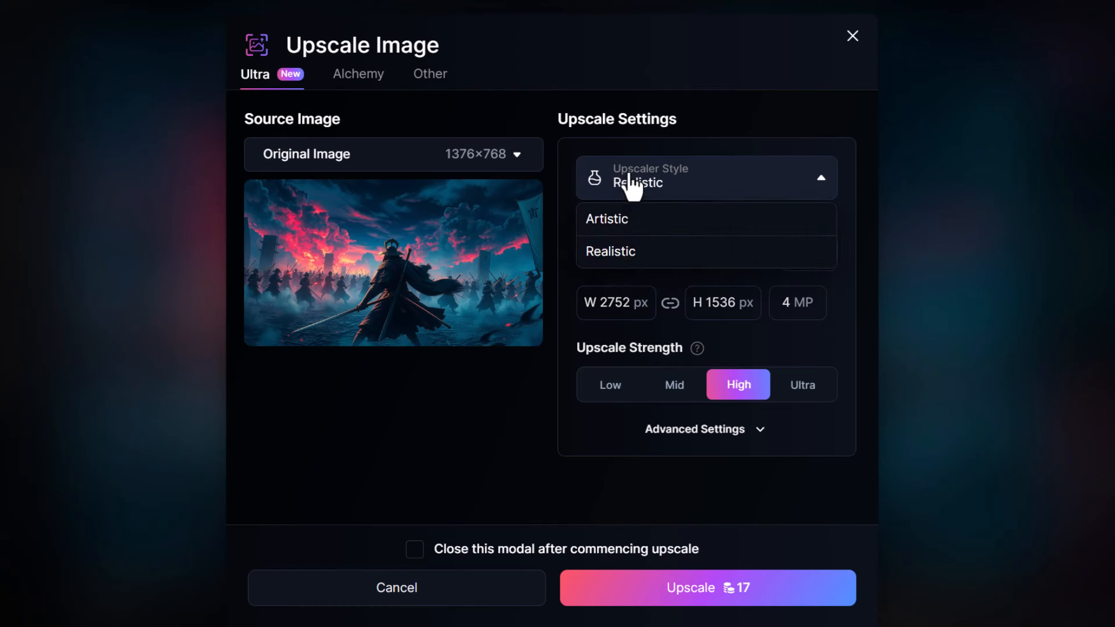
left_click(623, 230)
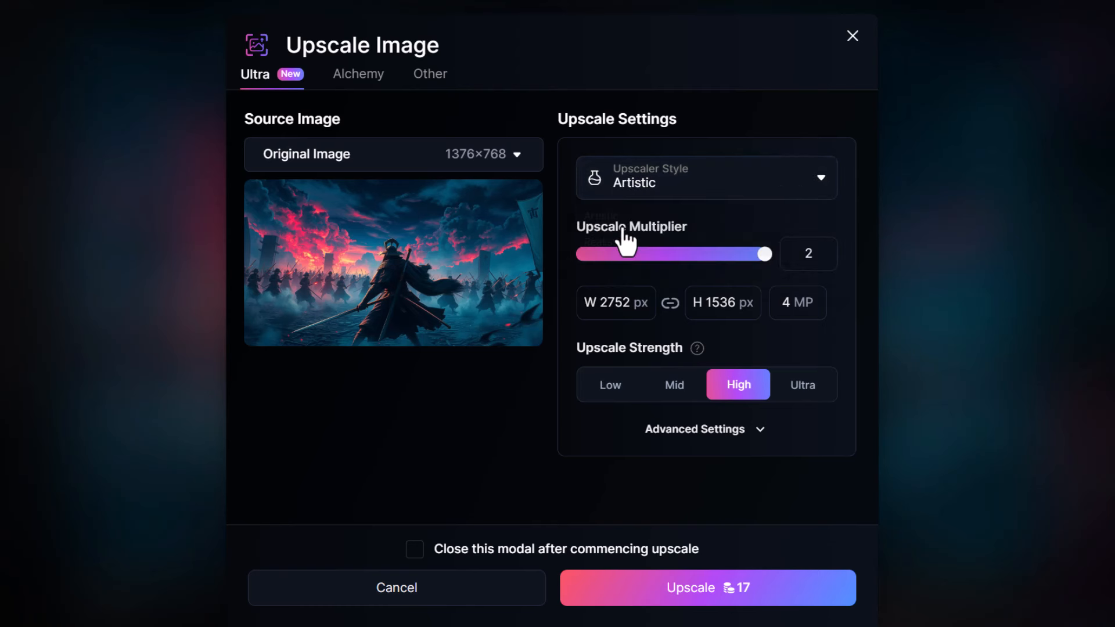
left_click(768, 607)
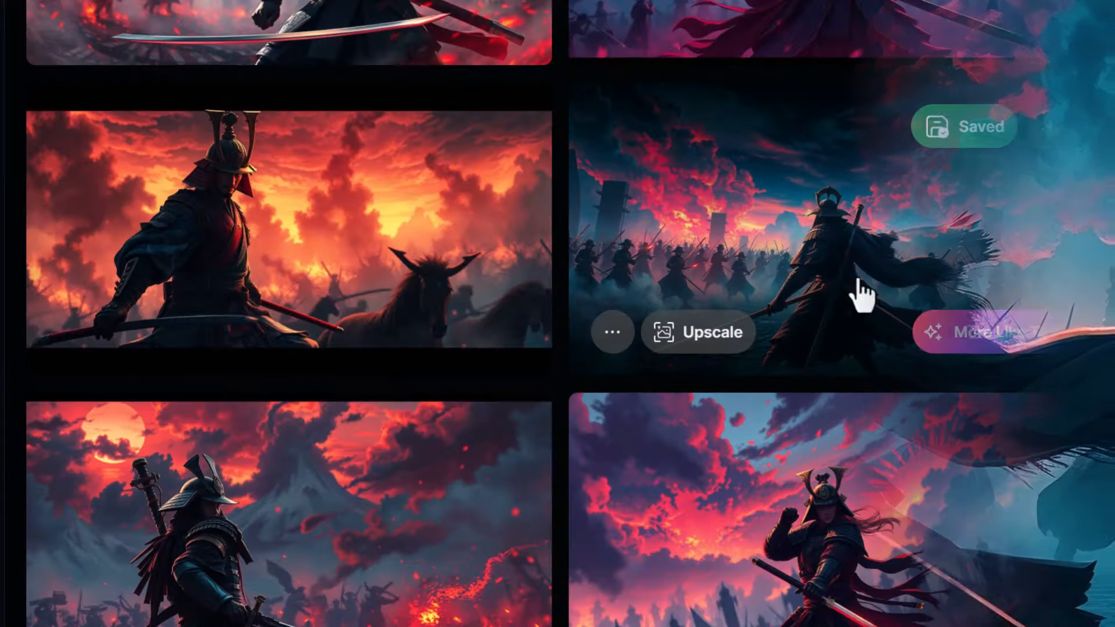
- Generate more images like the pink-toned samurai image with the pagoda and soldiers in the background
scroll(772, 294, "down", 5)
scroll(772, 294, "down", 5)
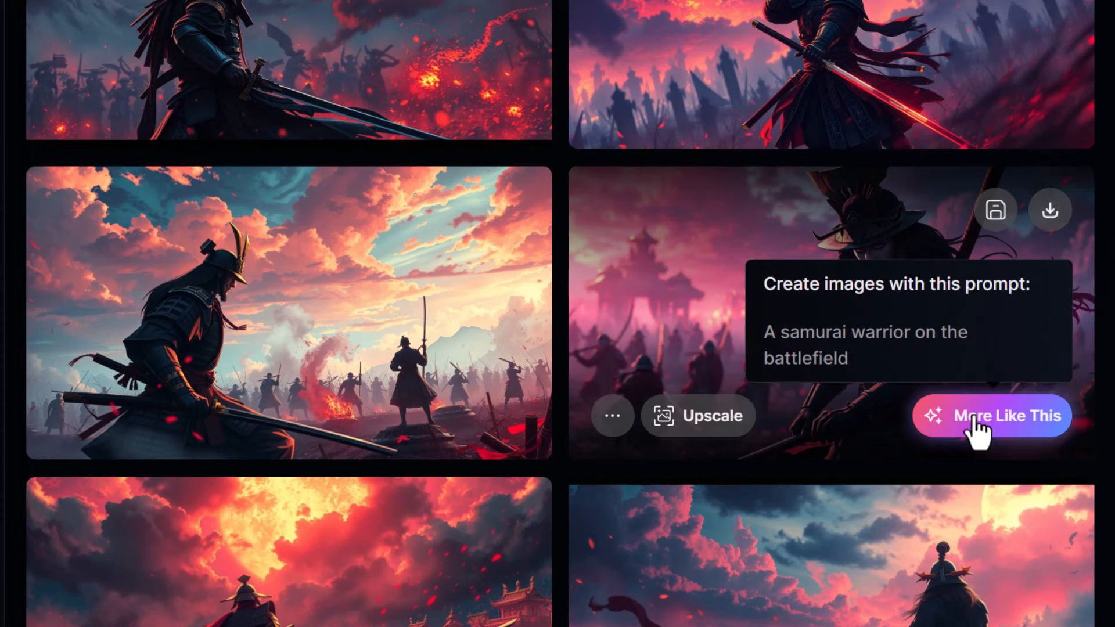
left_click(1000, 415)
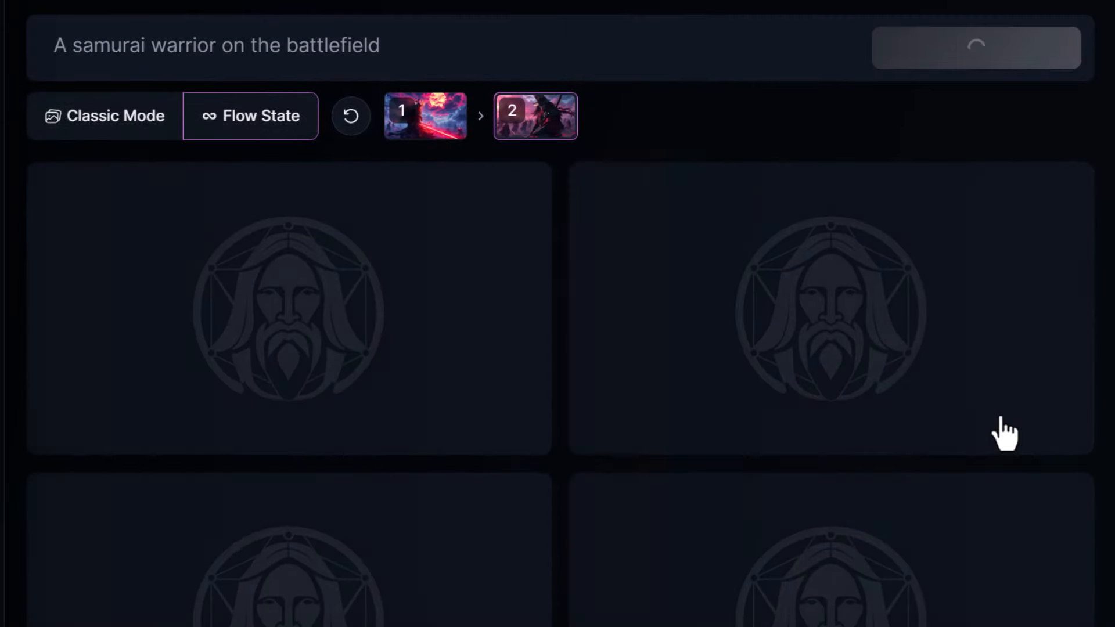
- Save and upscale the red-sky close-up of the armored samurai with the large yellow moon
scroll(735, 301, "down", 10)
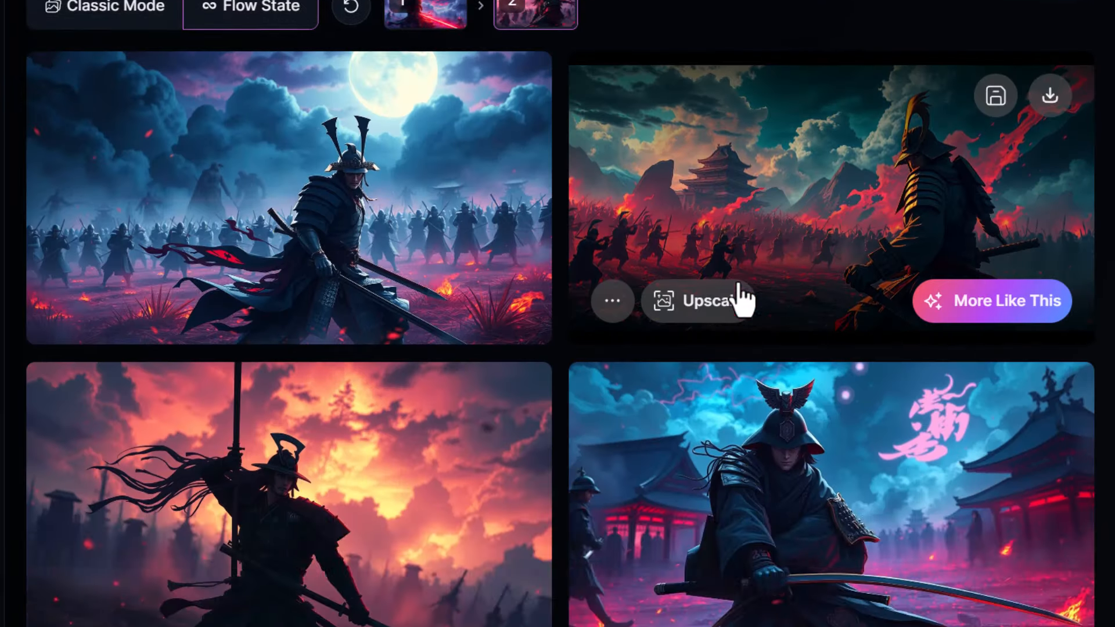
scroll(742, 300, "down", 4)
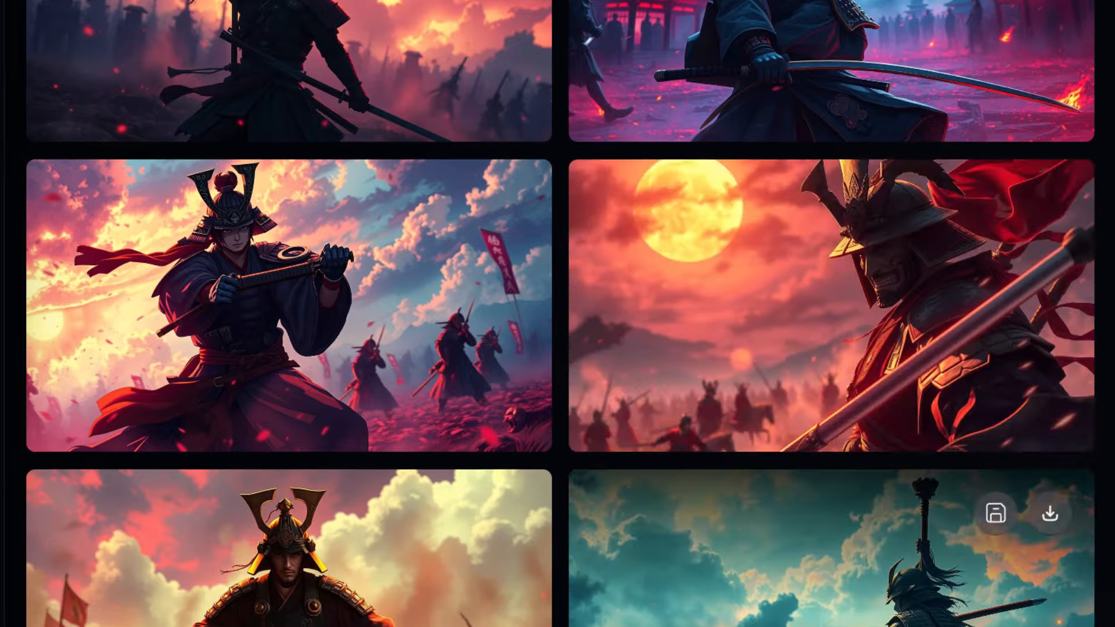
scroll(824, 360, "up", 5)
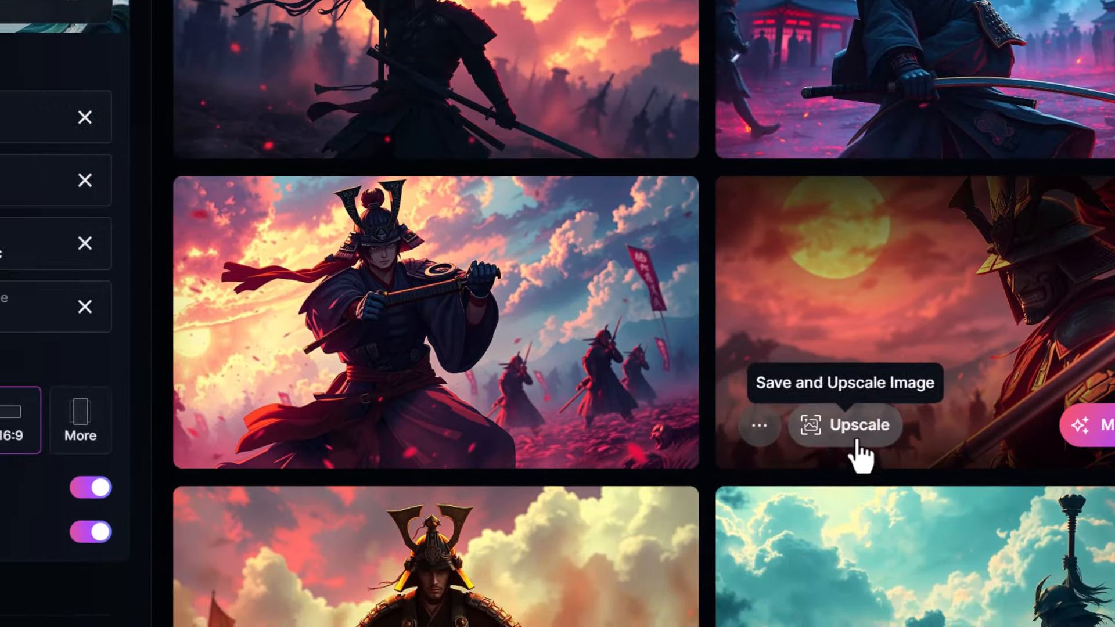
left_click(700, 498)
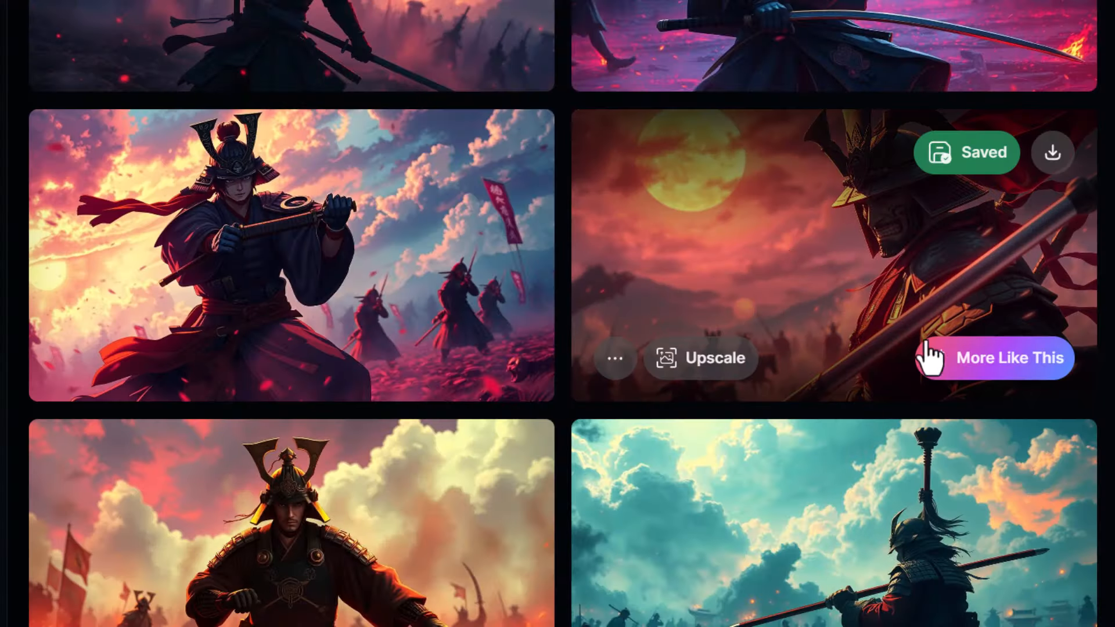
- Generate more images like the red-sky samurai close-up and look through the new variations
left_click(970, 372)
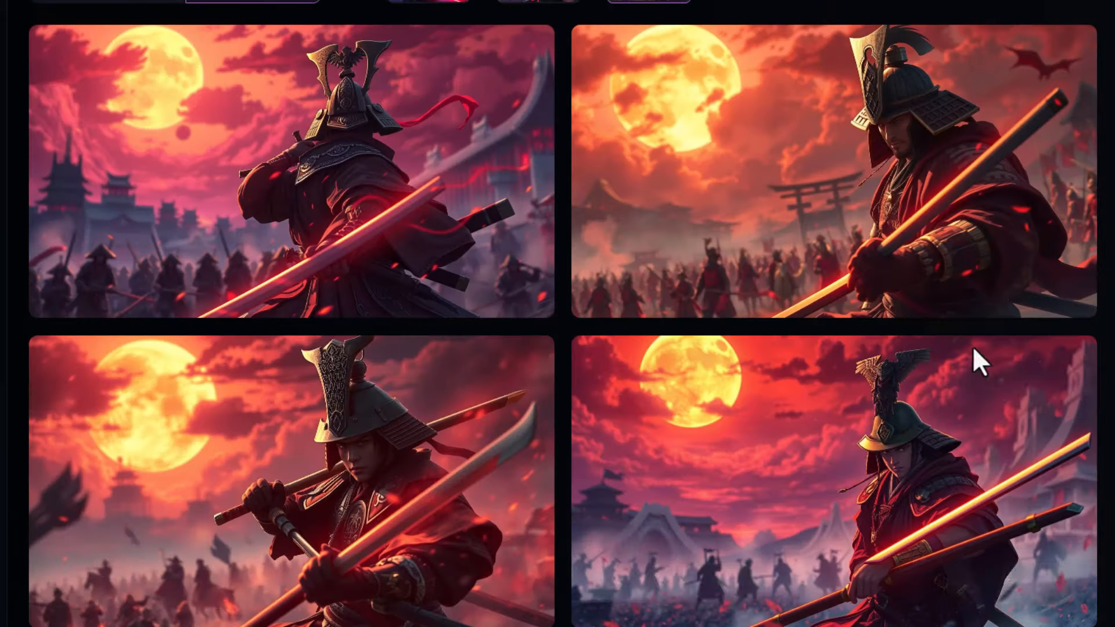
scroll(450, 270, "down", 5)
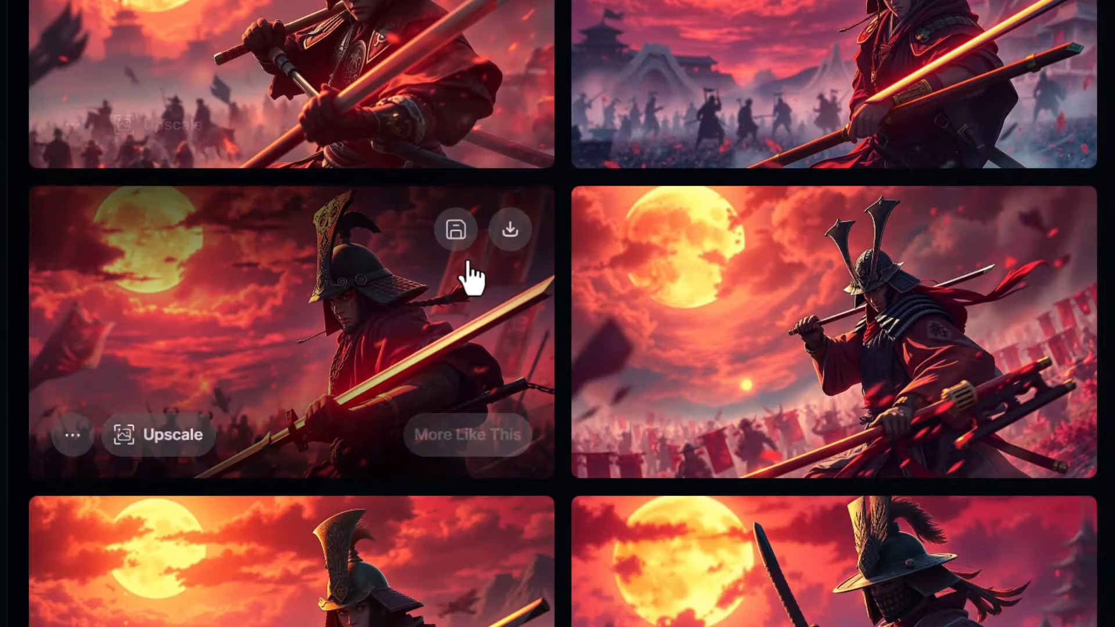
scroll(784, 330, "down", 4)
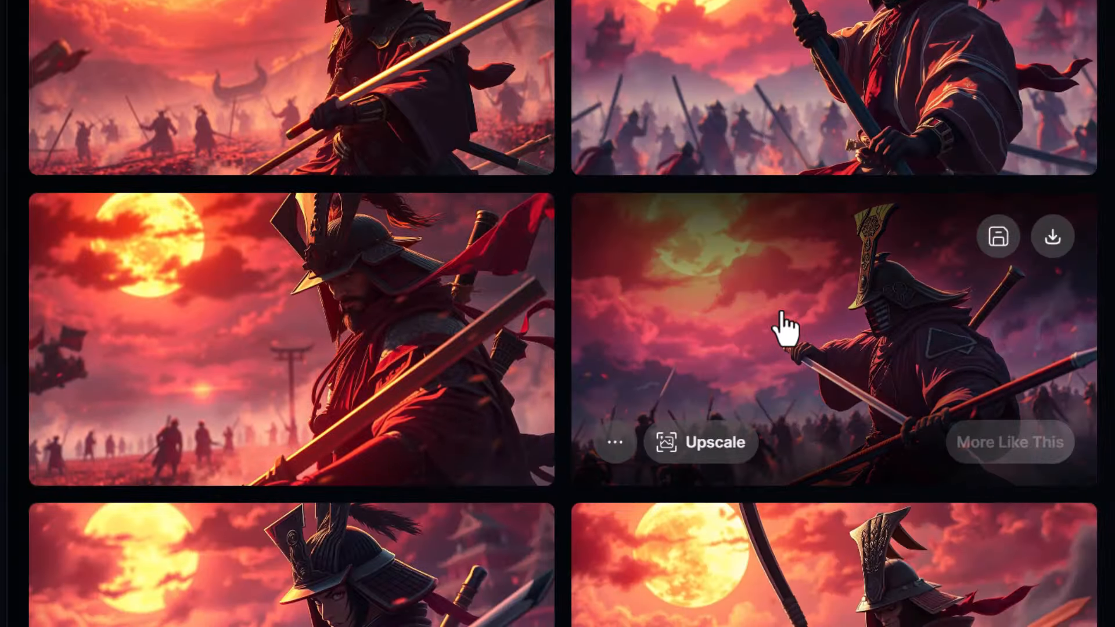
scroll(692, 404, "down", 2)
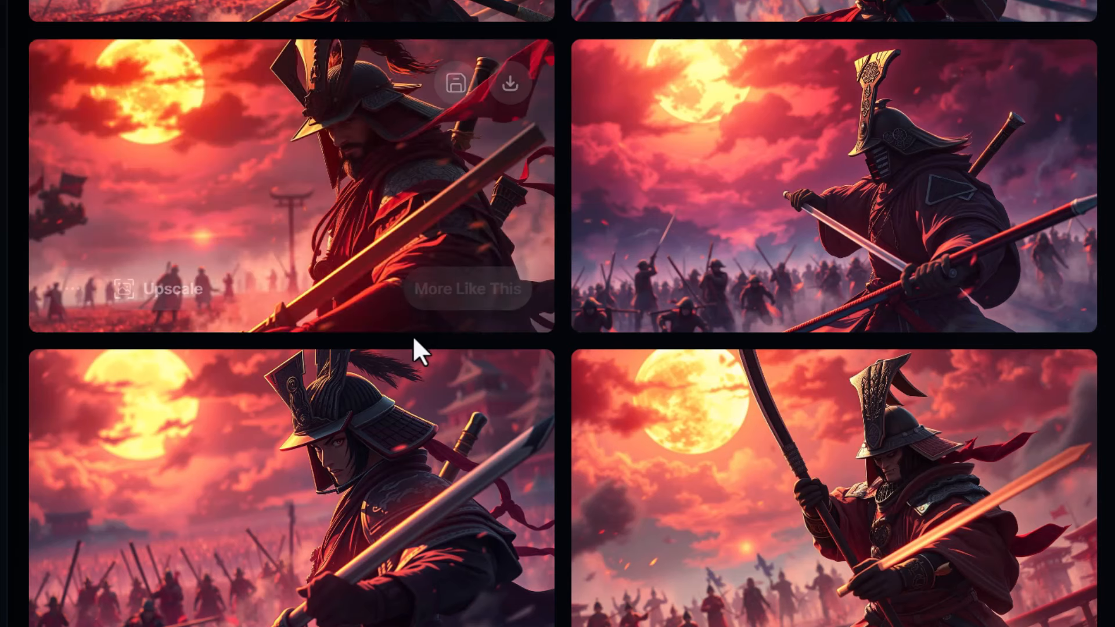
- Save and upscale the variation showing the bearded samurai in red with a torii gate behind him
scroll(391, 400, "down", 5)
scroll(390, 400, "down", 10)
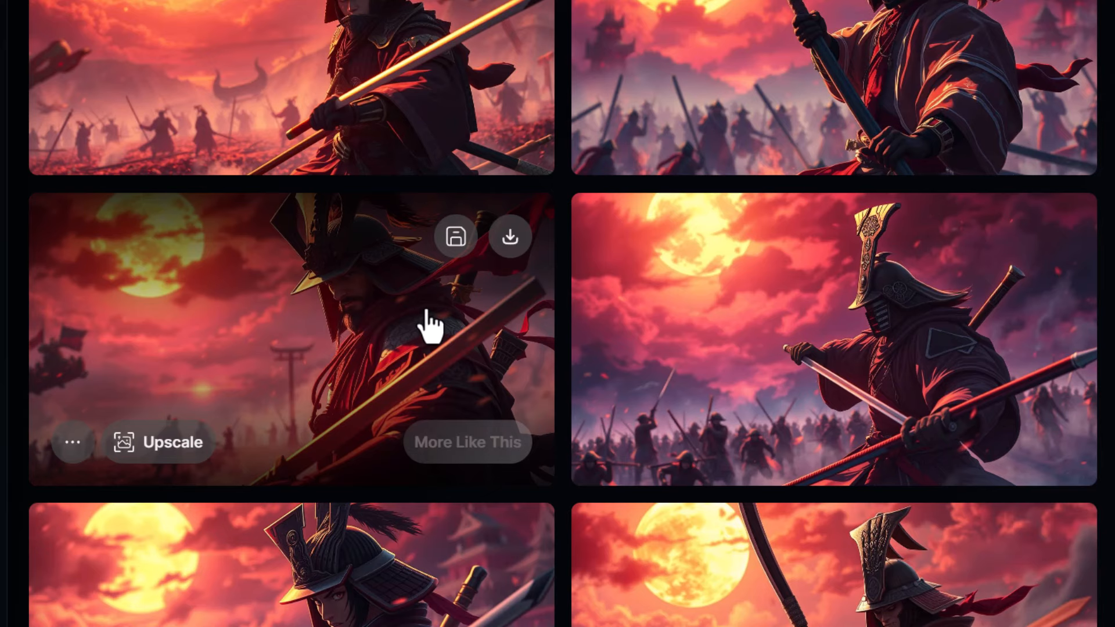
left_click(159, 454)
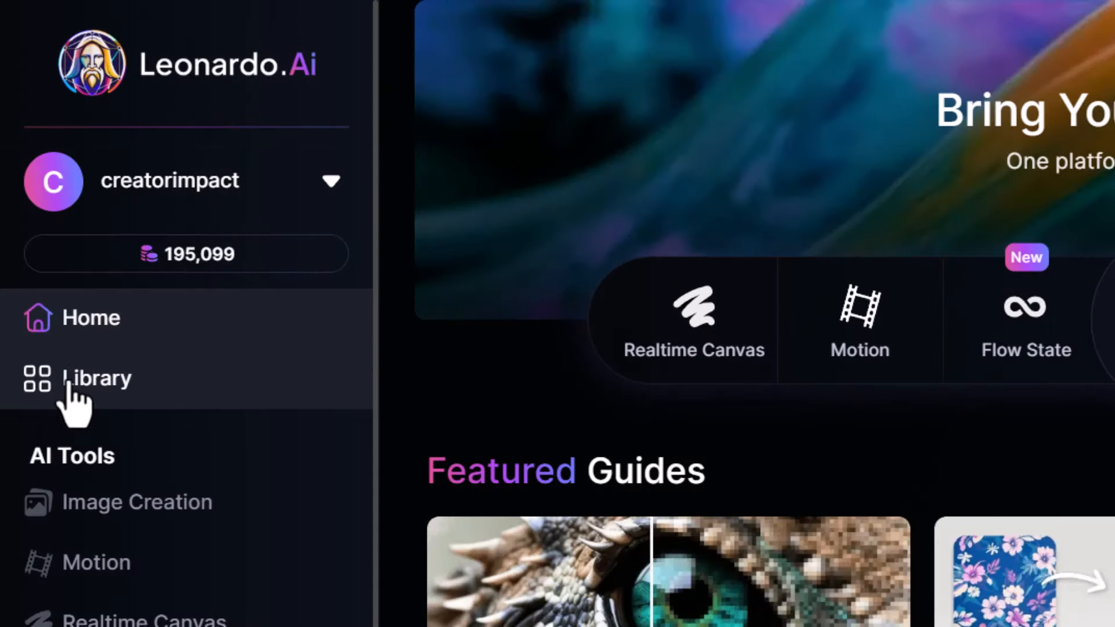
- Open the upscaled bearded samurai image from the Library and choose its Ultra Upscale version as the source for another upscale
left_click(113, 400)
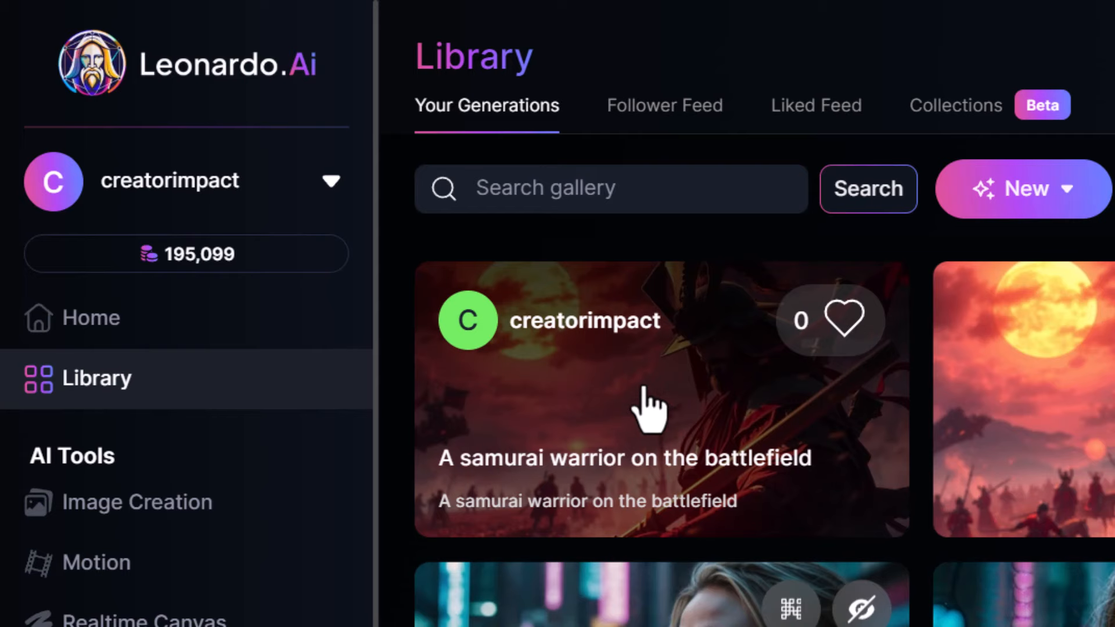
left_click(650, 409)
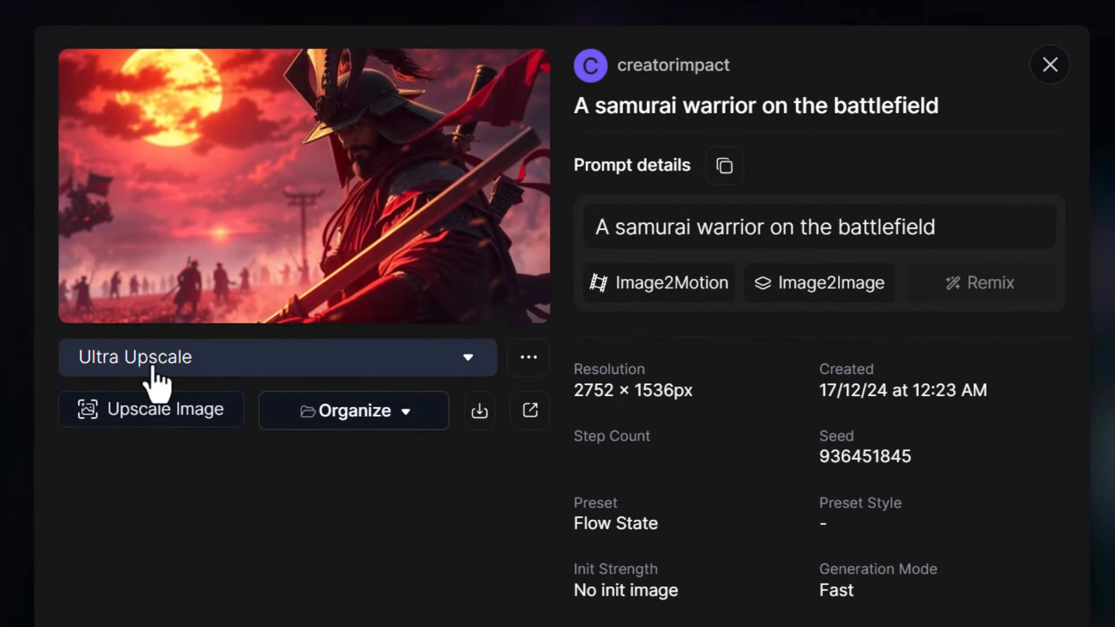
left_click(143, 418)
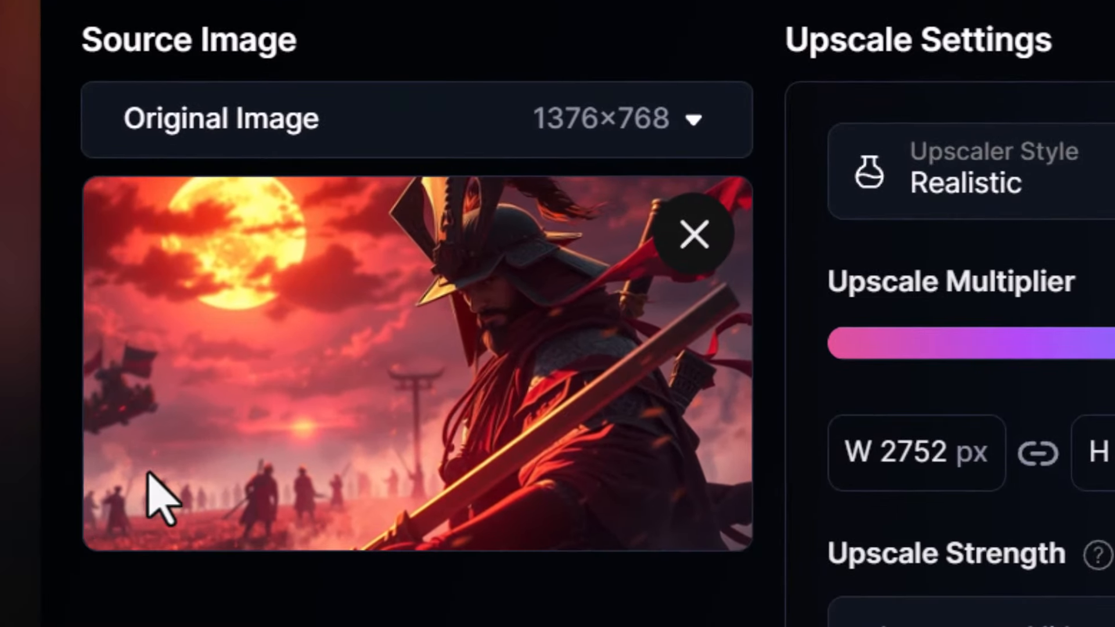
left_click(192, 139)
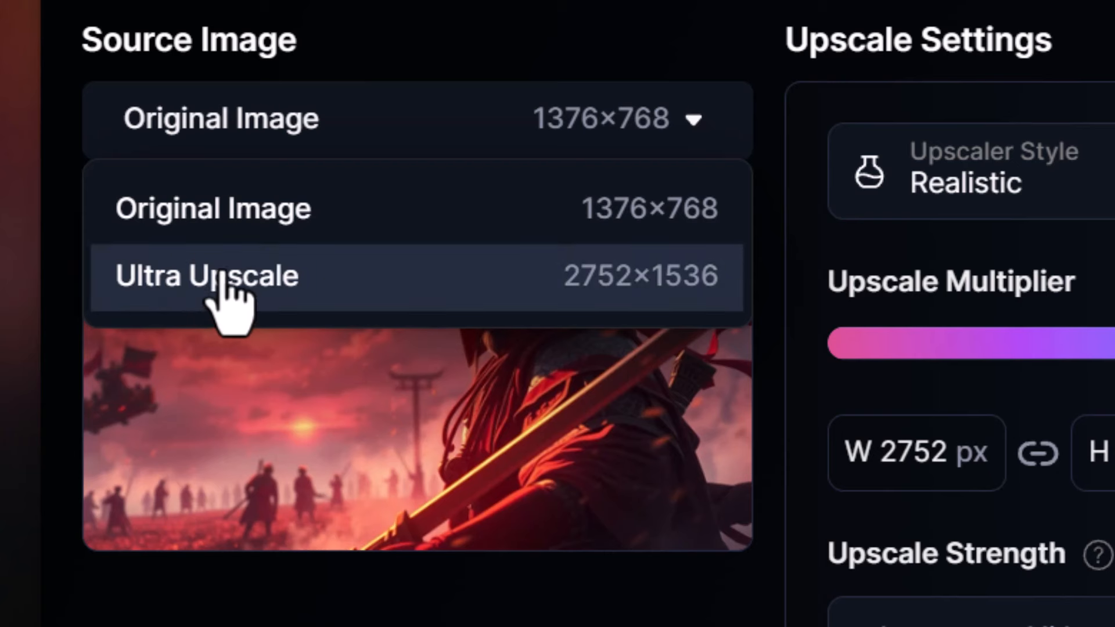
left_click(218, 278)
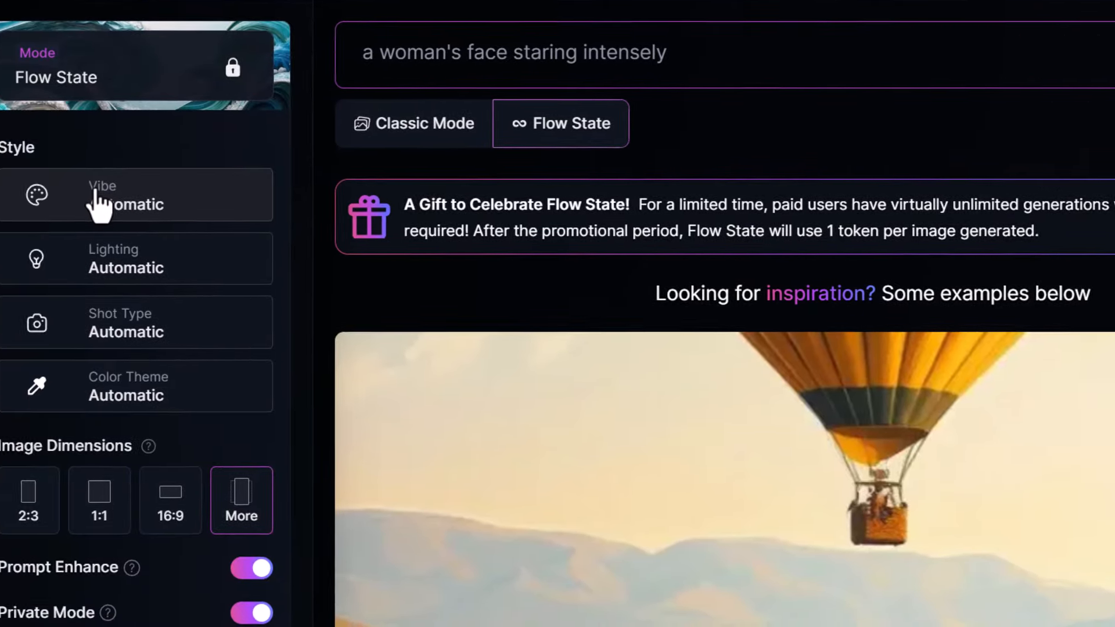
- Generate "a woman's face staring intensely" with the Vibe set to Street Photo and look through the resulting portraits
left_click(99, 188)
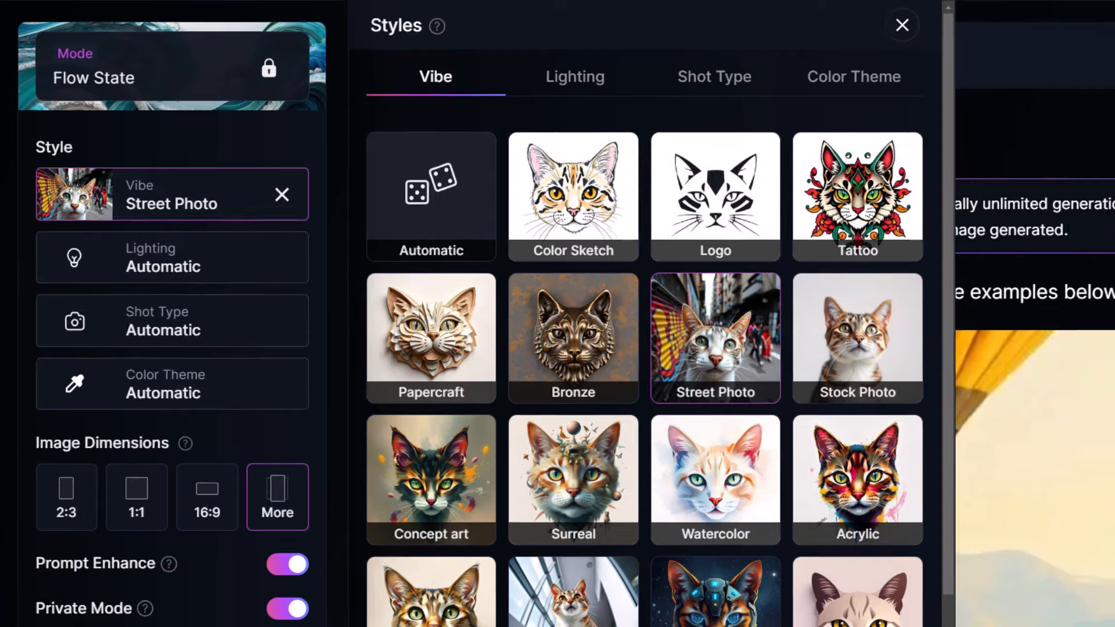
left_click(910, 23)
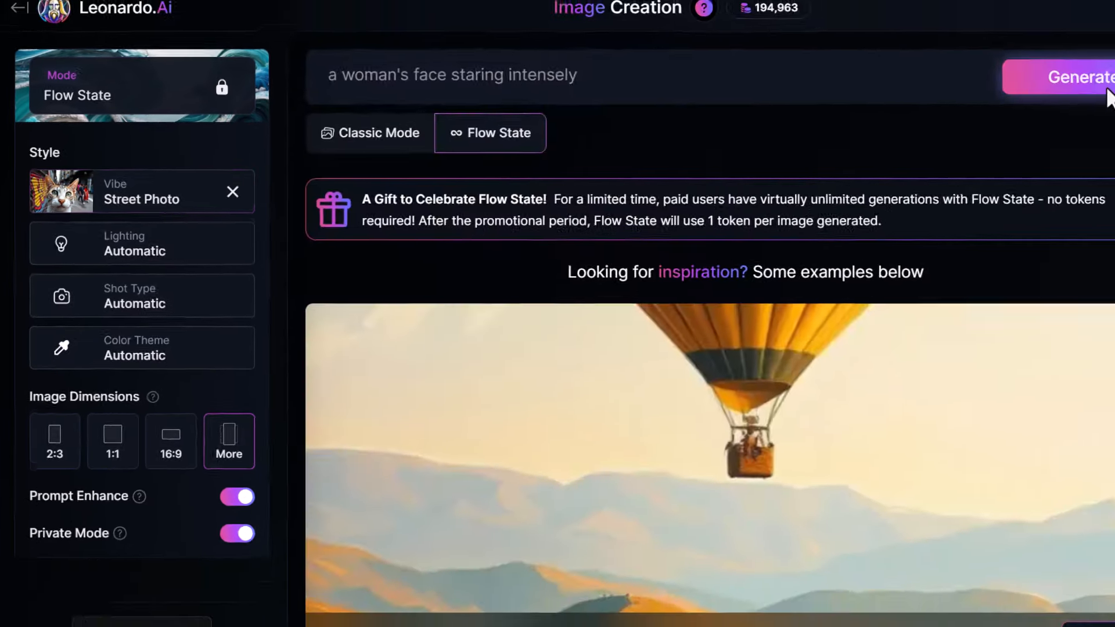
left_click(1022, 87)
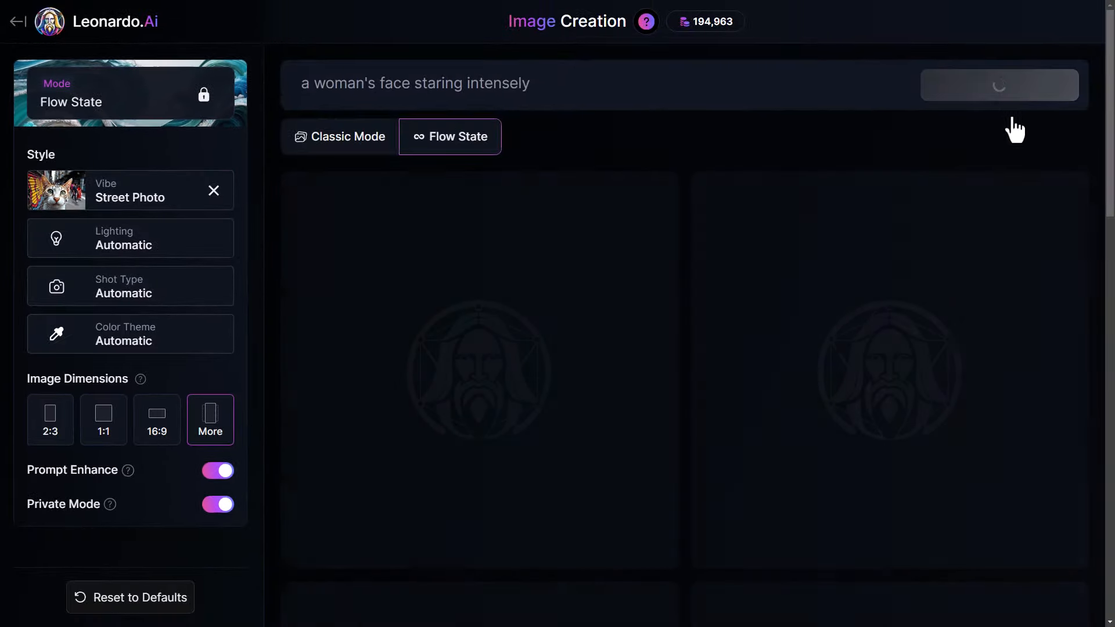
scroll(881, 242, "down", 9)
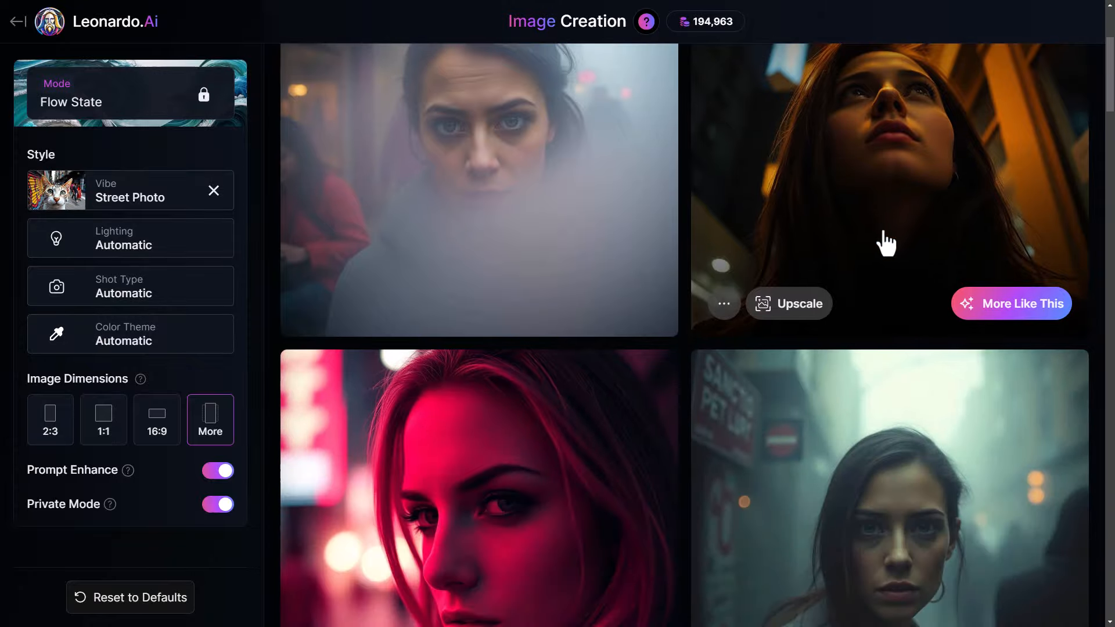
scroll(863, 241, "down", 15)
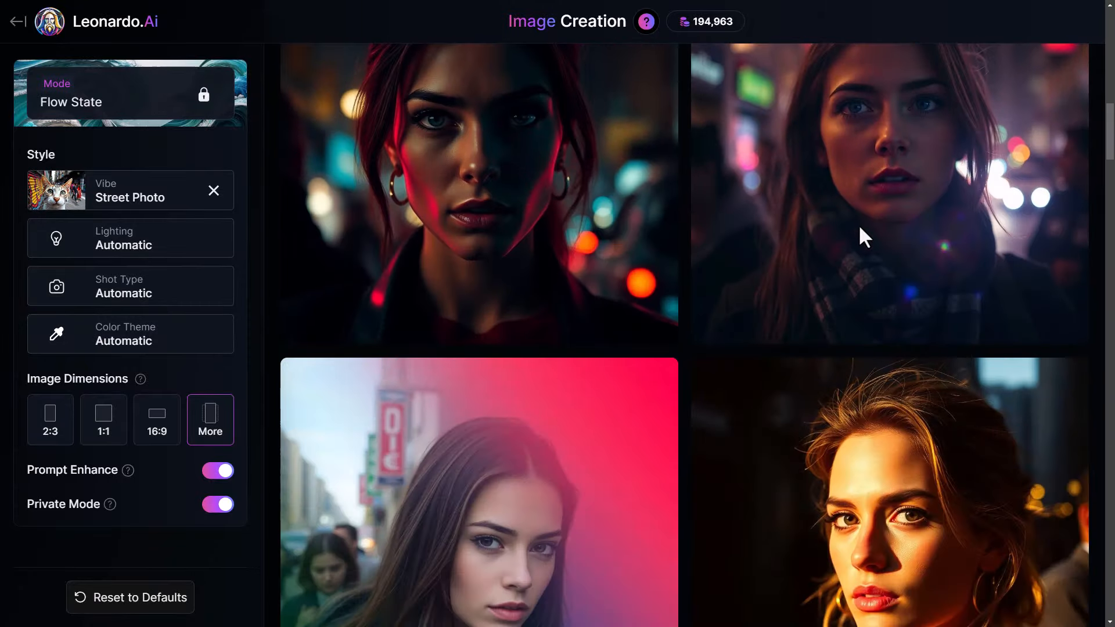
scroll(823, 308, "down", 15)
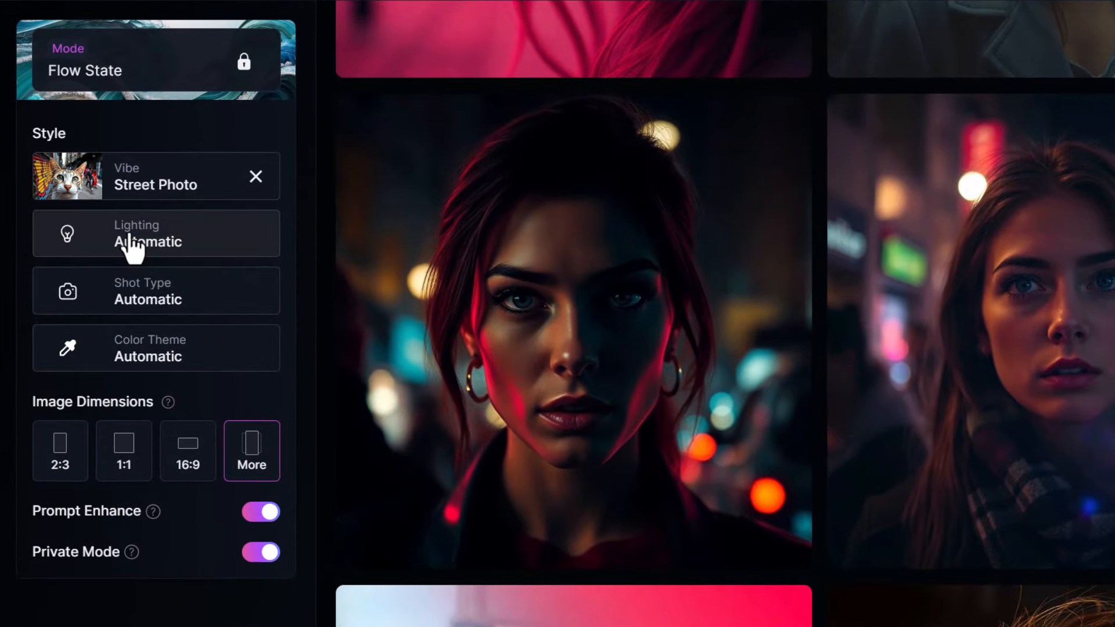
- Set the Lighting style to Low Key, the Shot Type to Spooky and the Color Theme to Jet Black
left_click(128, 241)
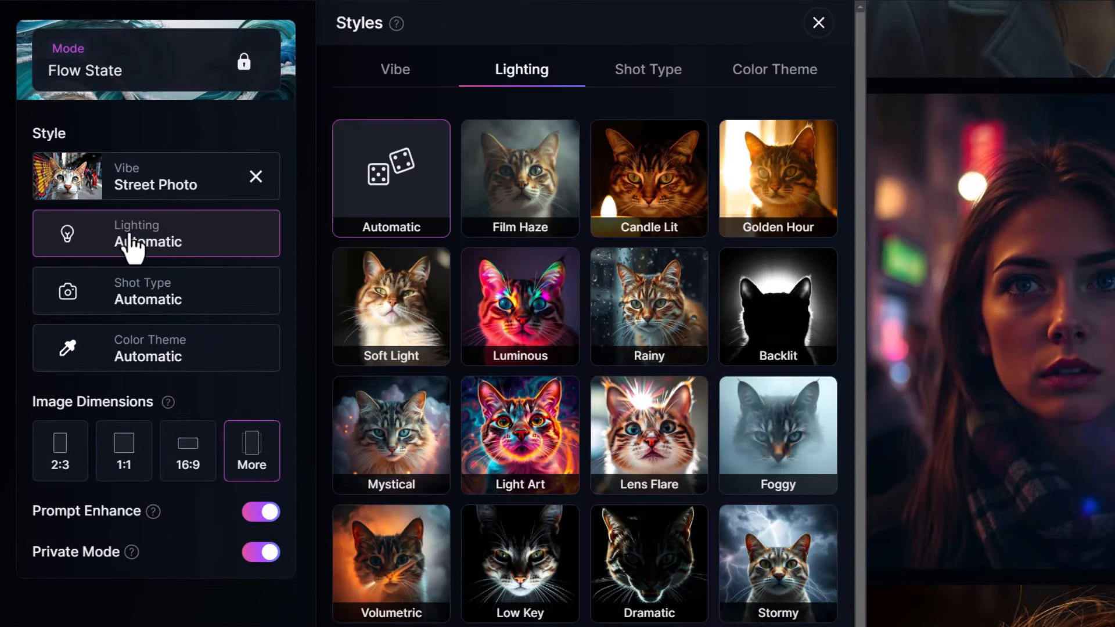
left_click(502, 523)
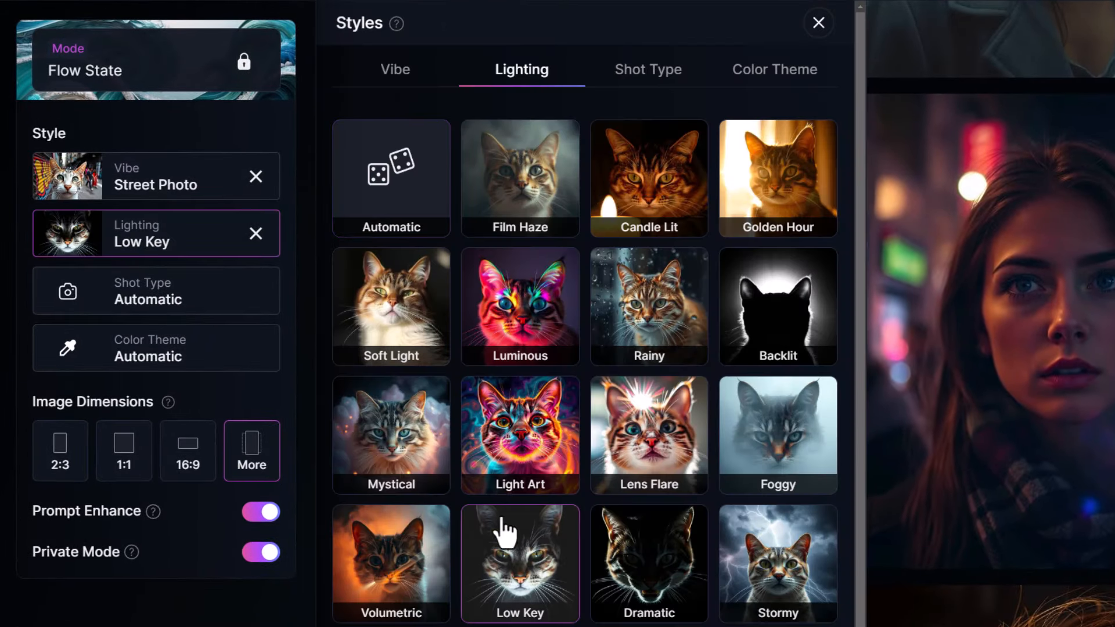
left_click(132, 317)
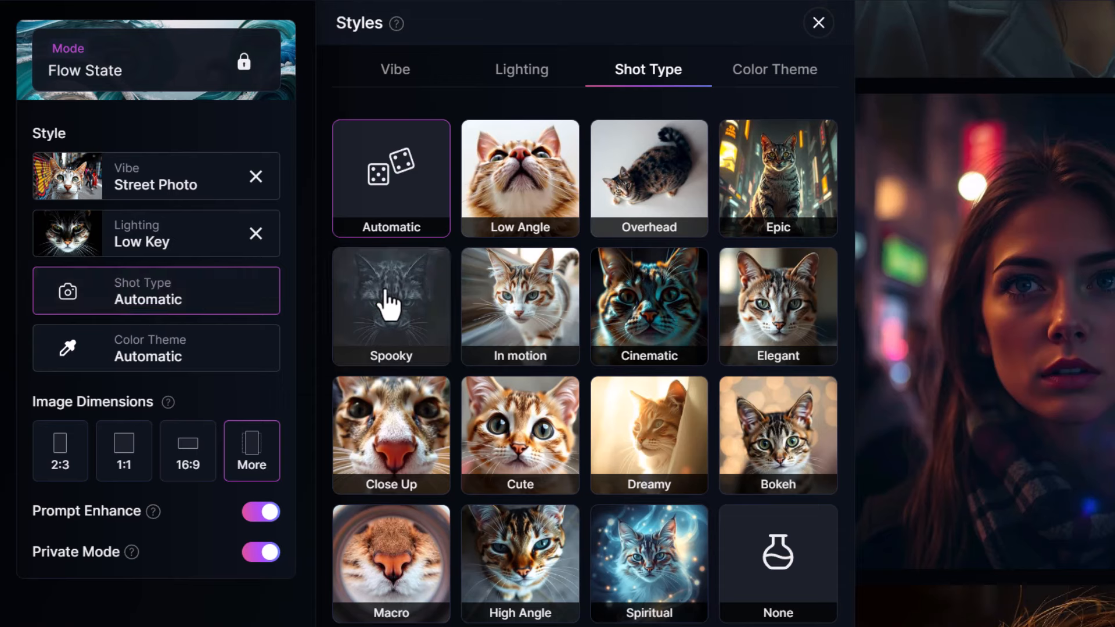
left_click(187, 363)
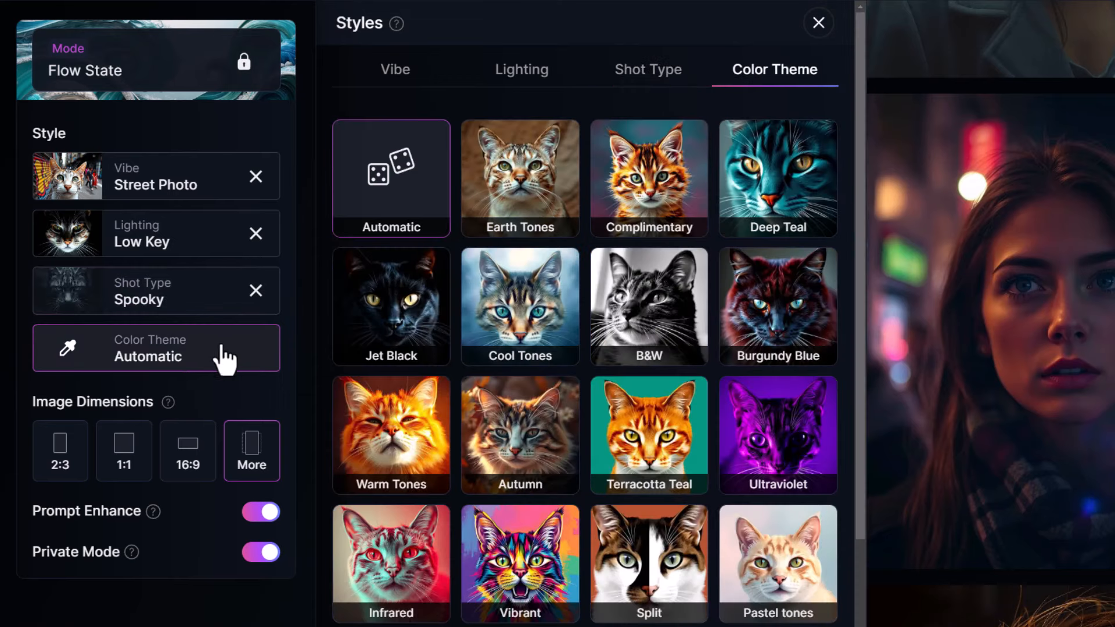
left_click(819, 23)
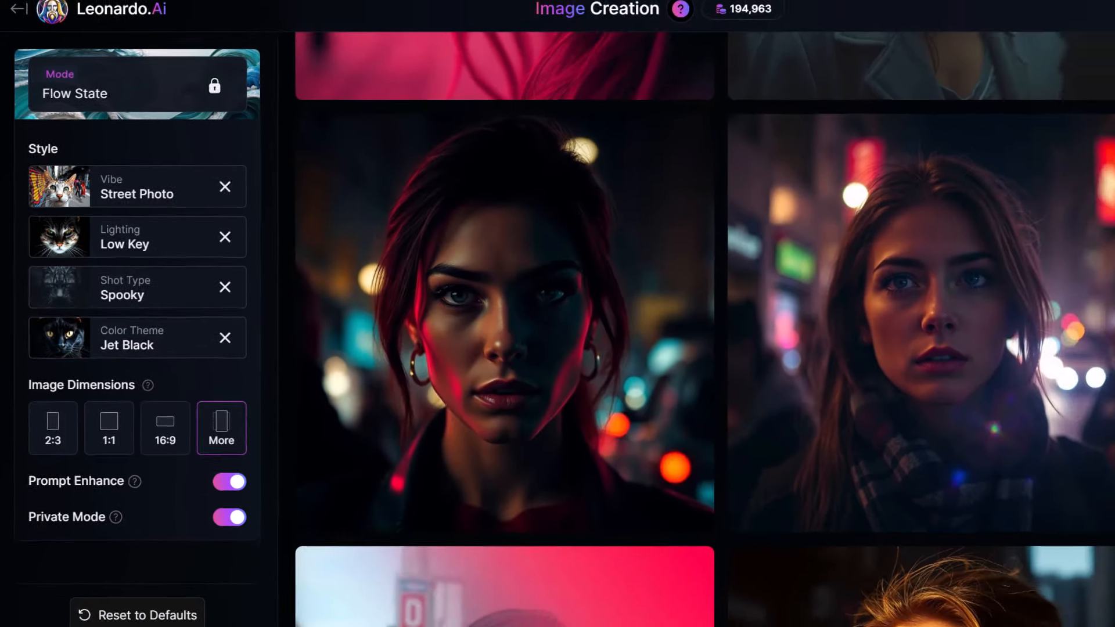
- Generate a fresh set of "a woman's face staring intensely" images with these styles and look through the portraits
left_click_drag(1110, 116, 1110, 36)
left_click(1034, 92)
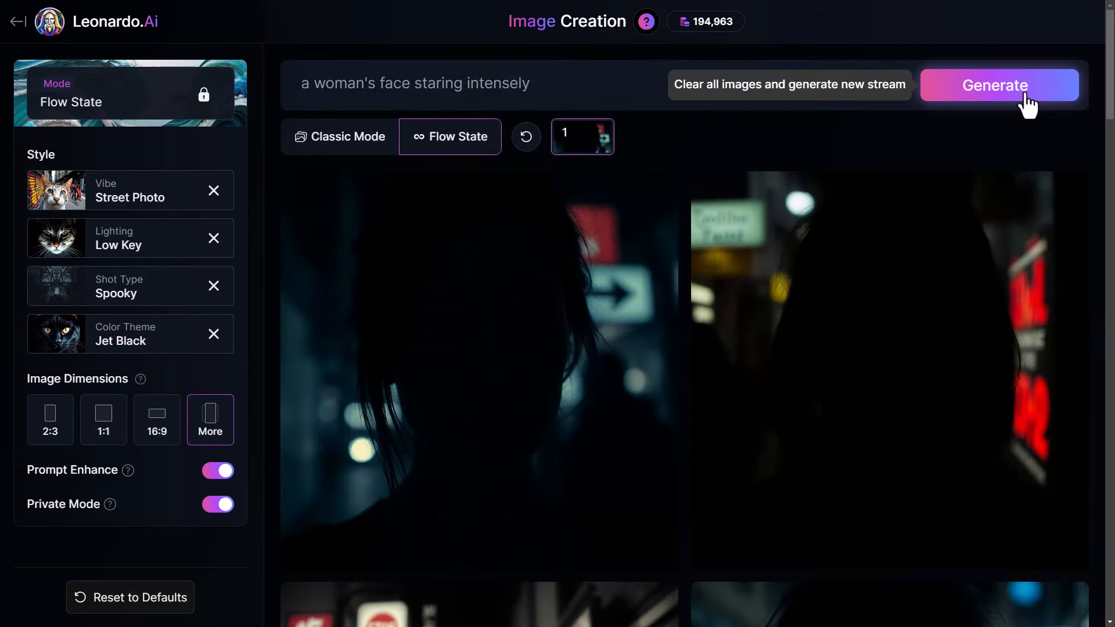
scroll(871, 244, "down", 3)
scroll(845, 256, "down", 5)
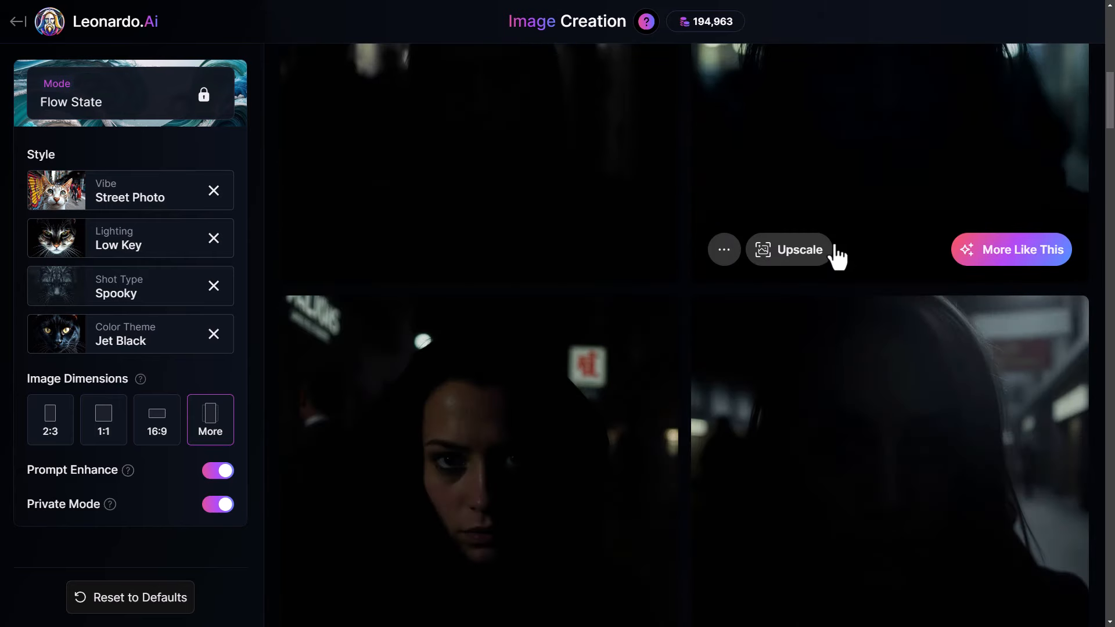
scroll(500, 349, "down", 4)
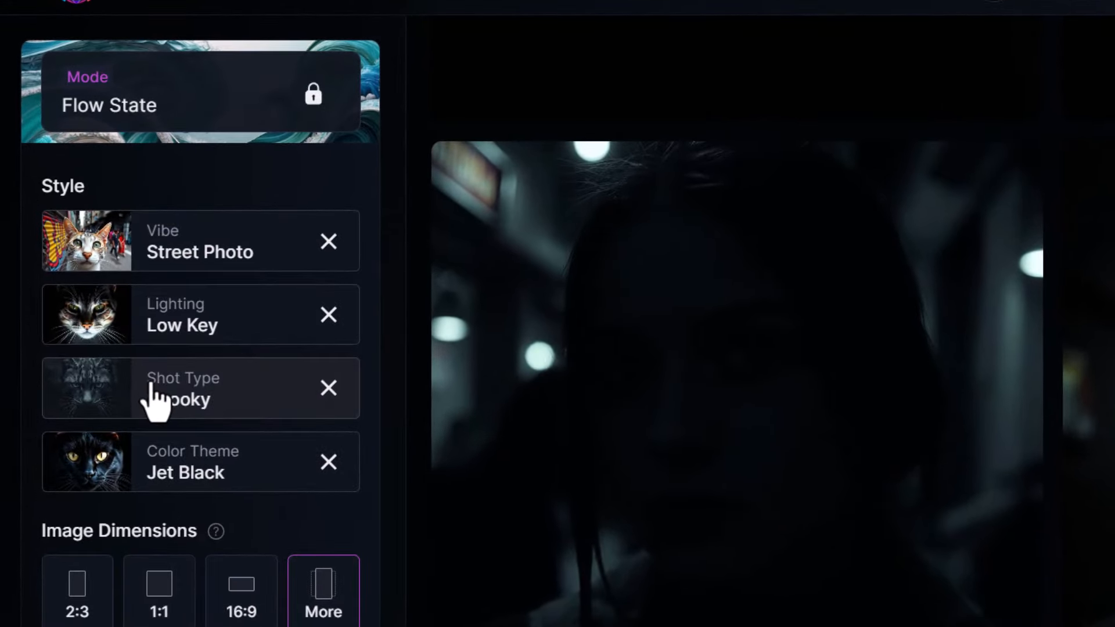
- Change the Shot Type to Epic, regenerate the woman's face images and look through the new portraits
left_click(101, 294)
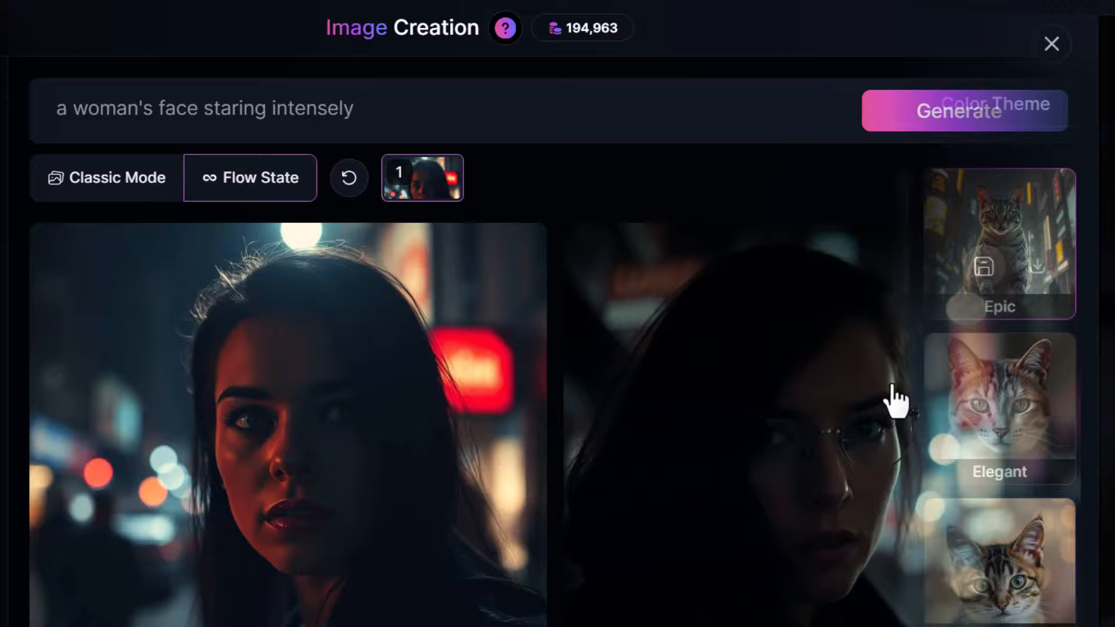
scroll(871, 412, "down", 6)
scroll(850, 429, "down", 20)
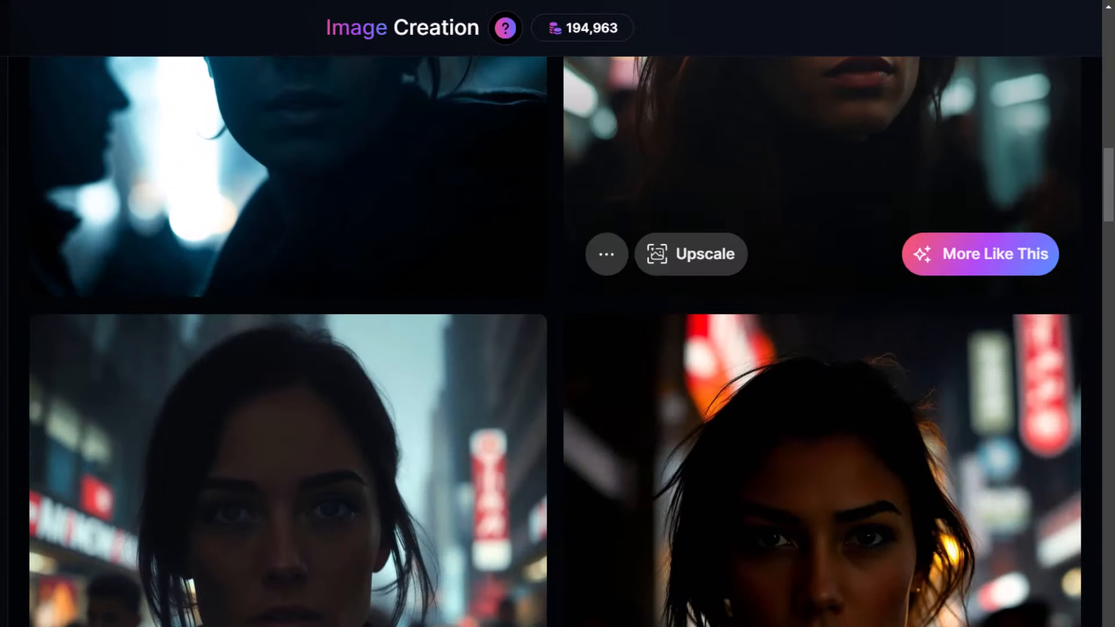
mouse_move(538, 613)
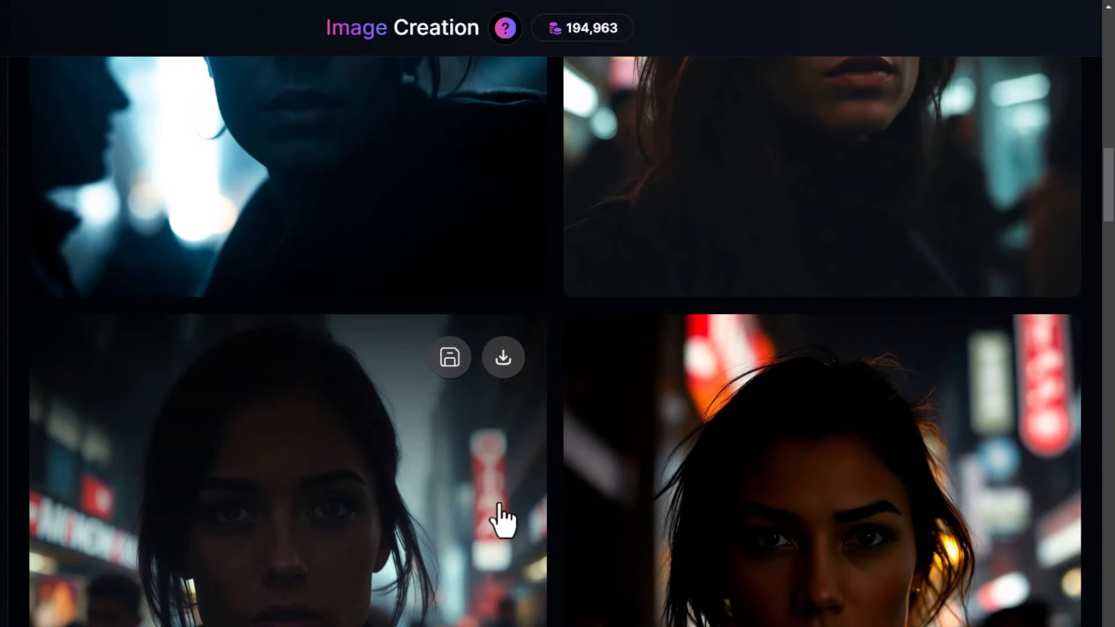
scroll(550, 356, "up", 4)
scroll(428, 400, "down", 5)
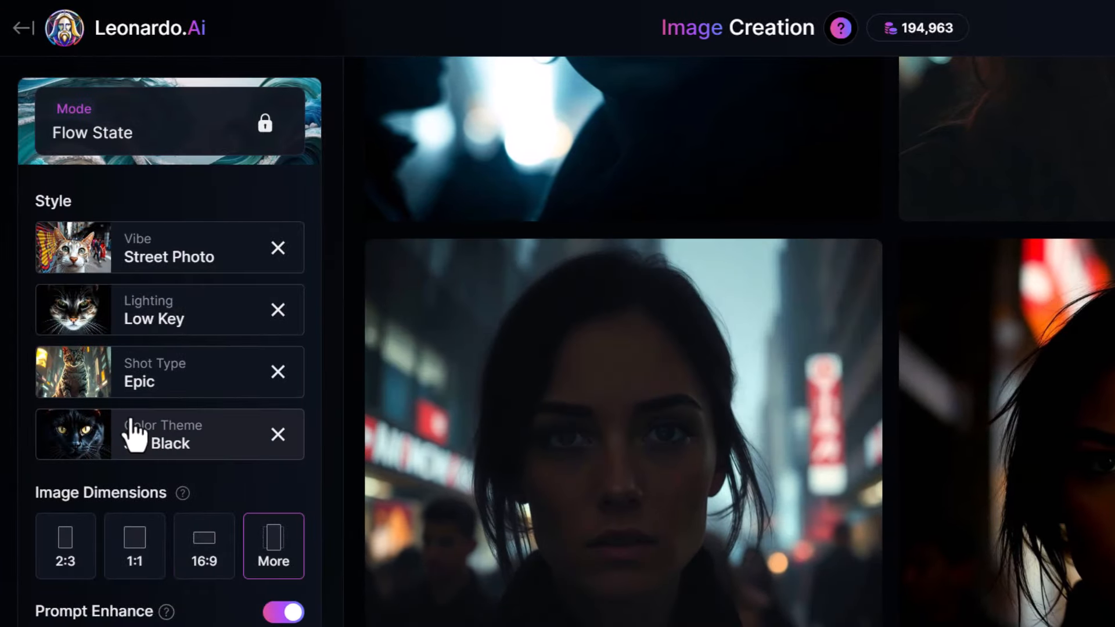
- Change the Color Theme to Cool Tones, regenerate the portraits and look through the results
left_click(135, 445)
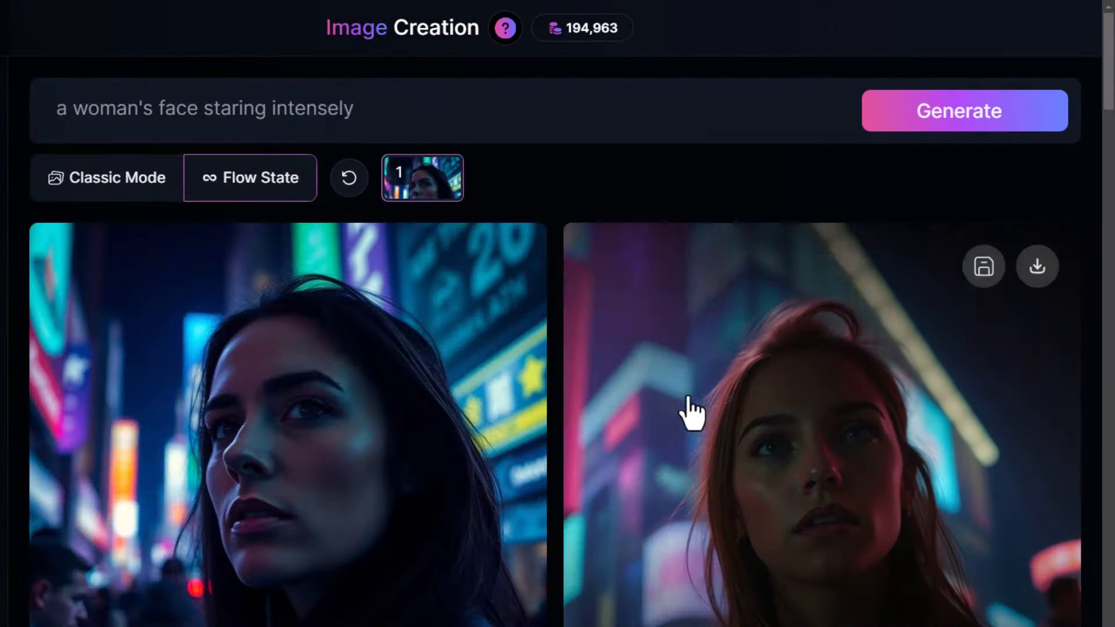
scroll(692, 410, "down", 5)
scroll(691, 406, "down", 10)
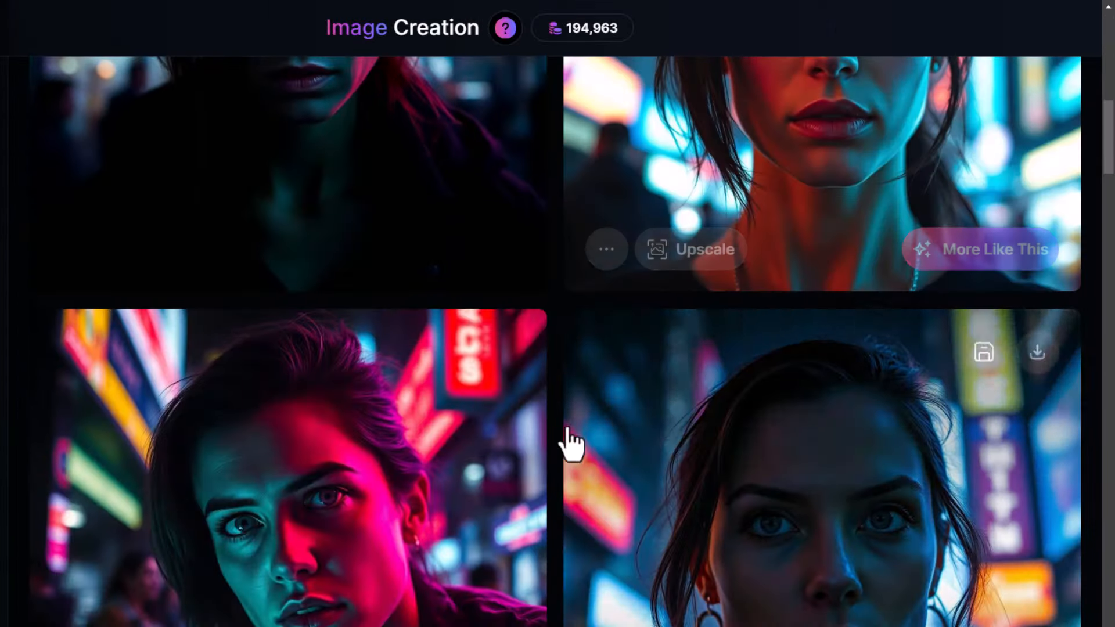
scroll(375, 496, "down", 5)
scroll(747, 553, "up", 3)
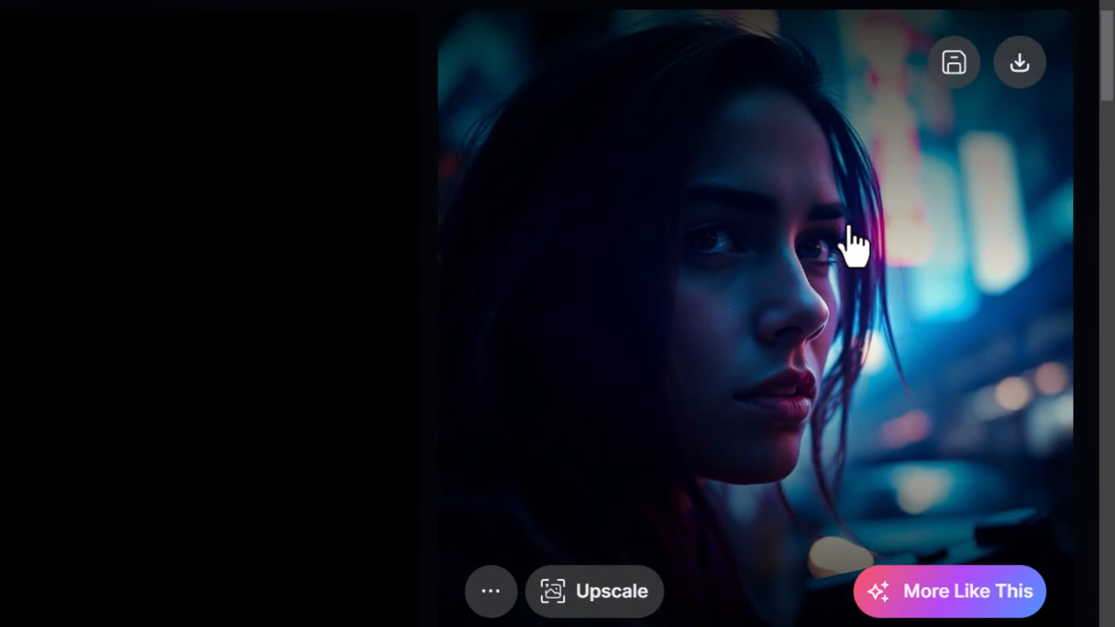
- Generate more images like the blue-lit portrait, then more like the purple-lit face among those results, and look through the variations
left_click(999, 610)
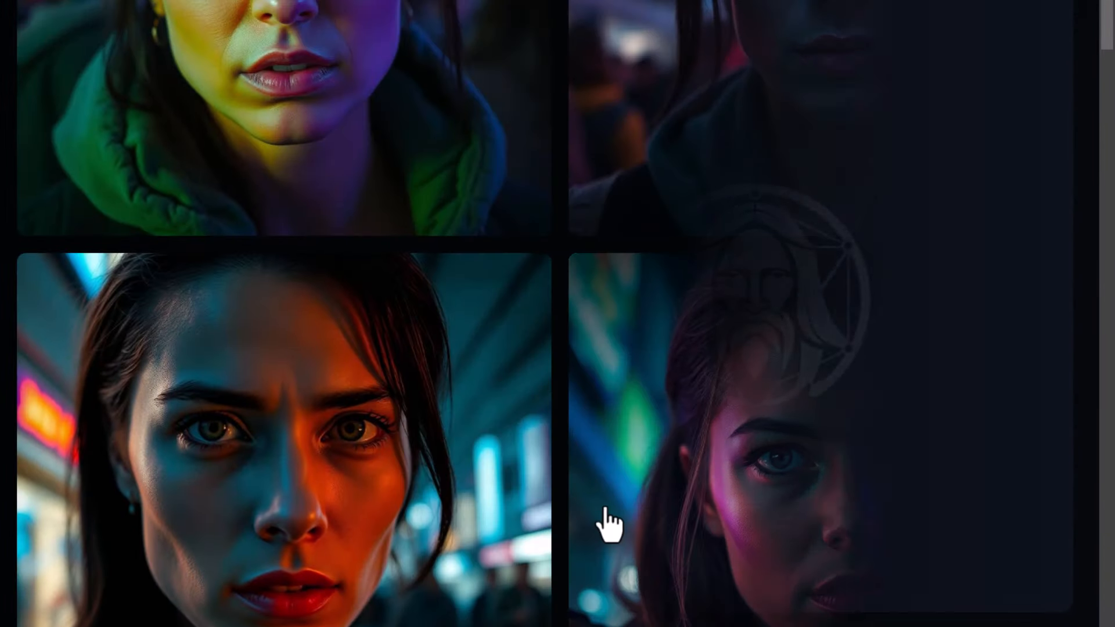
scroll(755, 436, "down", 3)
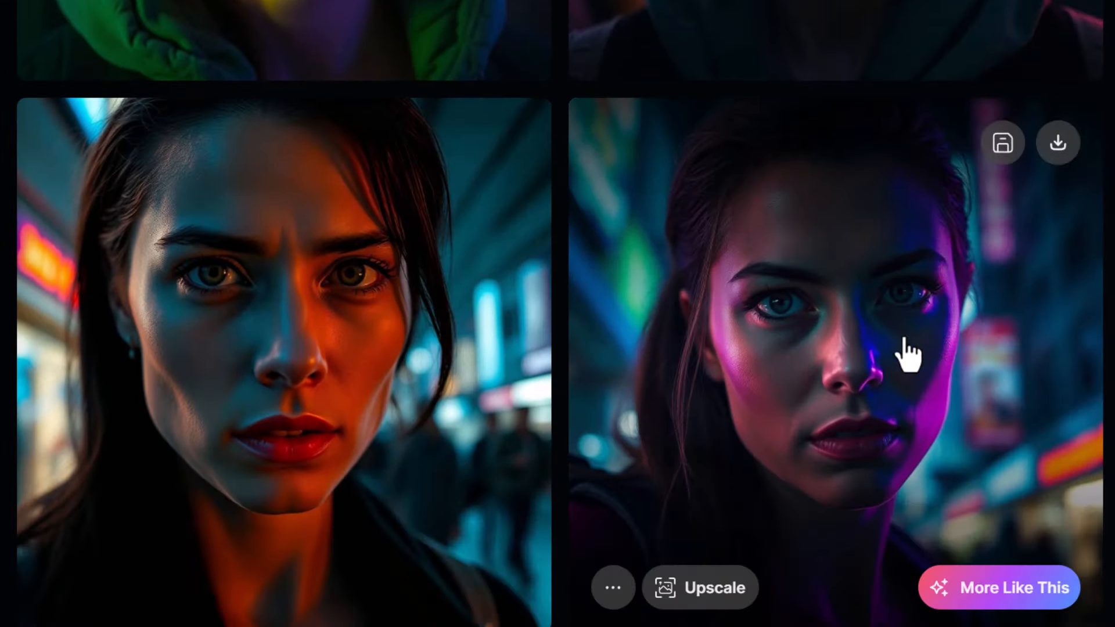
left_click(1040, 589)
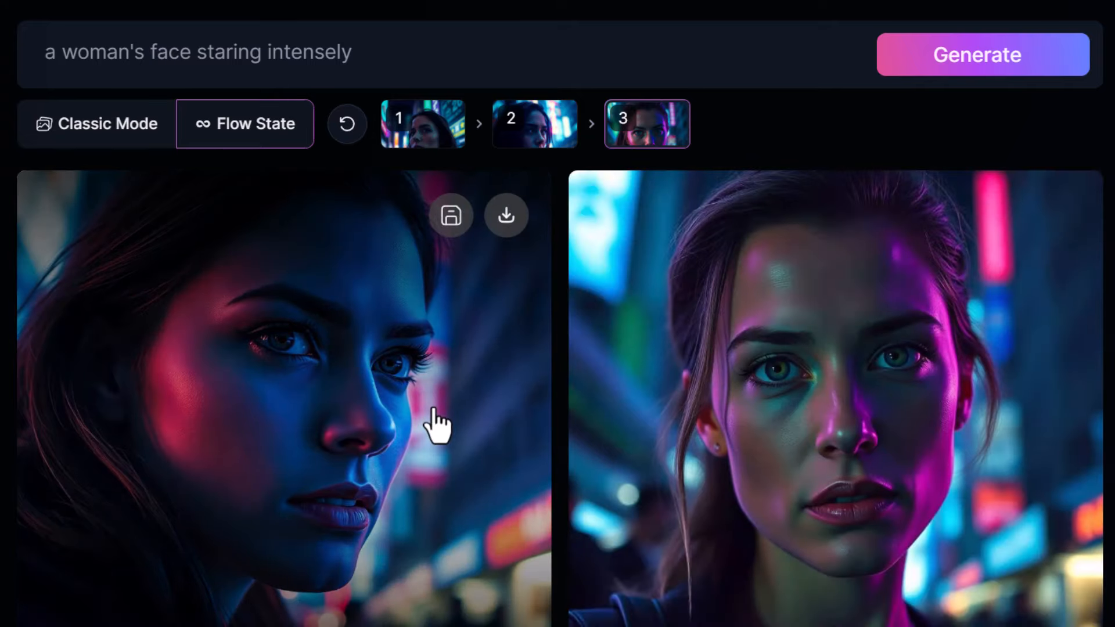
scroll(437, 427, "down", 10)
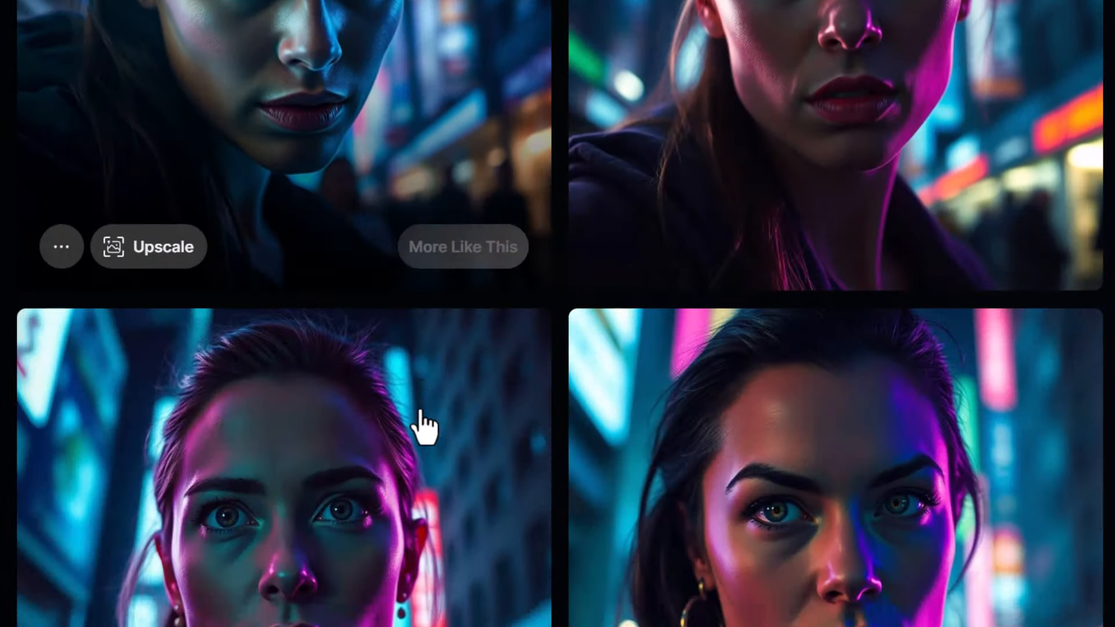
scroll(423, 430, "down", 10)
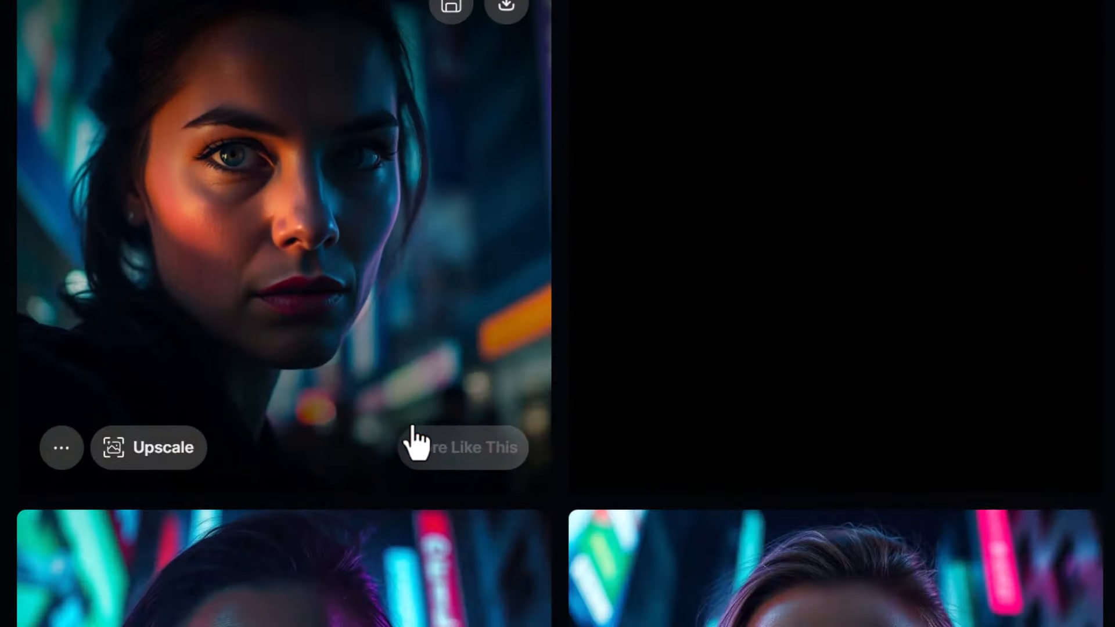
scroll(414, 443, "down", 7)
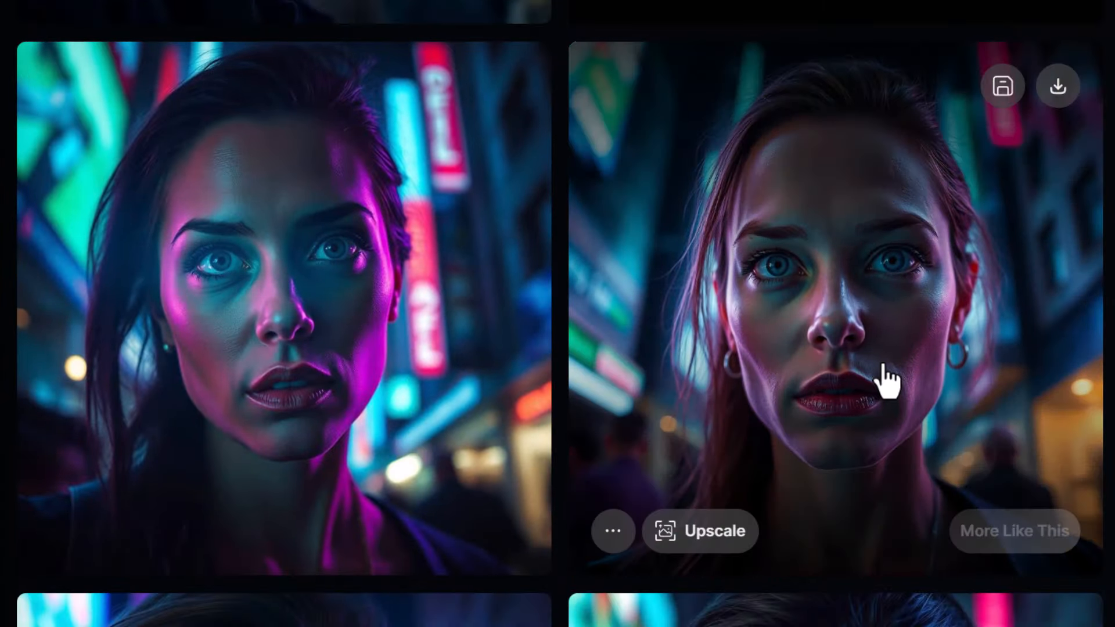
scroll(883, 384, "down", 5)
scroll(883, 383, "down", 18)
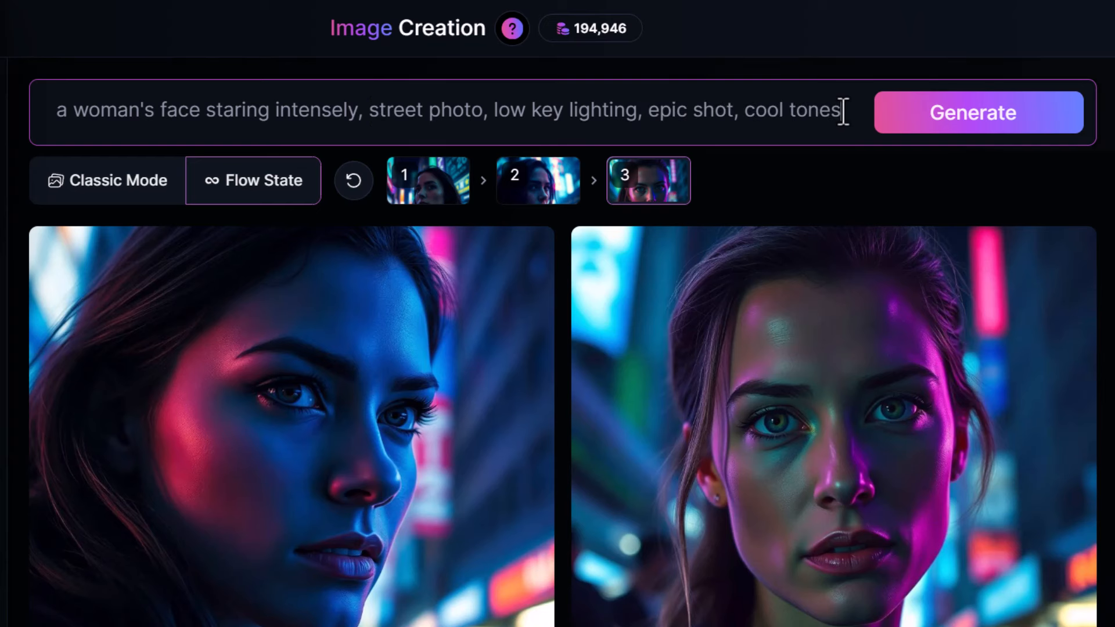
- Copy the whole prompt "a woman's face staring intensely, street photo, low key lighting, epic shot, cool tones" and switch to Classic Mode
left_click_drag(843, 111, 61, 110)
right_click(138, 110)
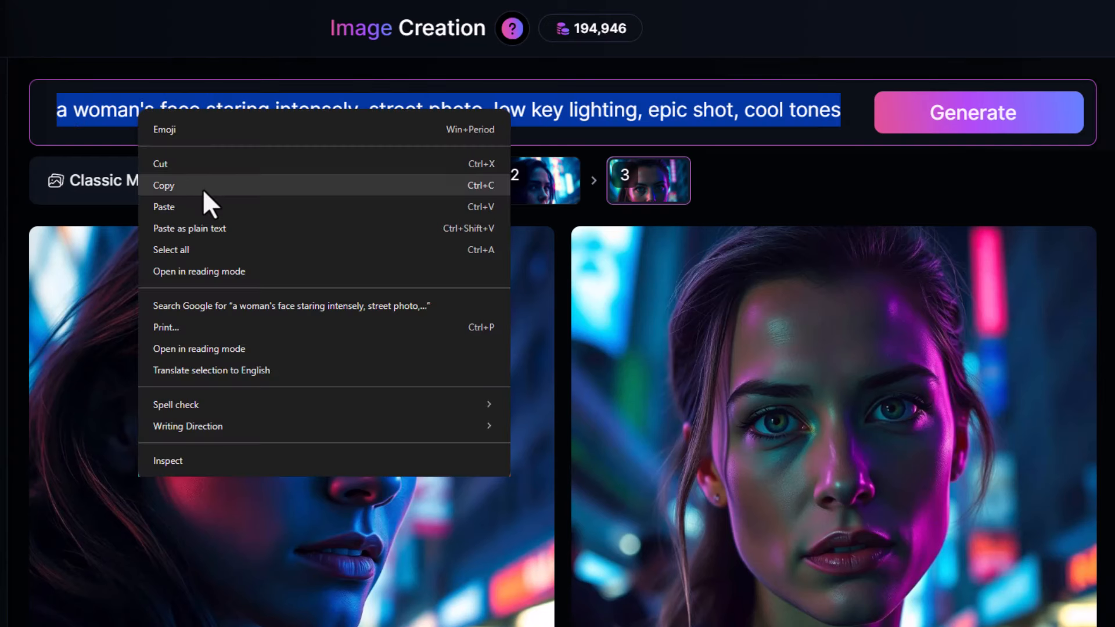
left_click(202, 187)
left_click(88, 183)
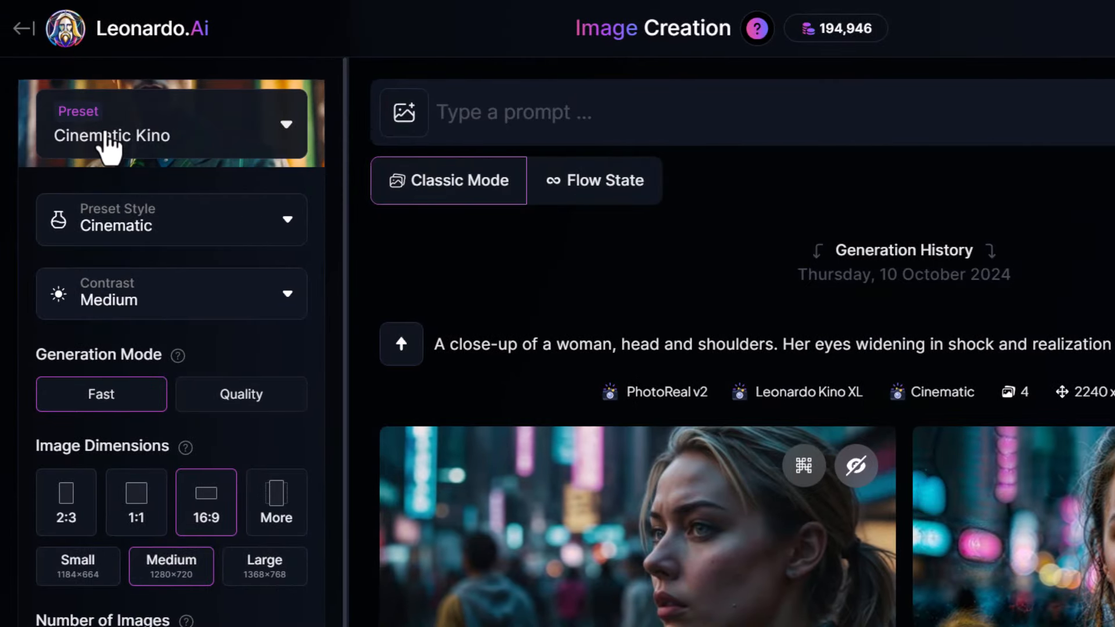
- Choose the Flux Dev preset and paste the copied prompt into the prompt field
left_click(107, 135)
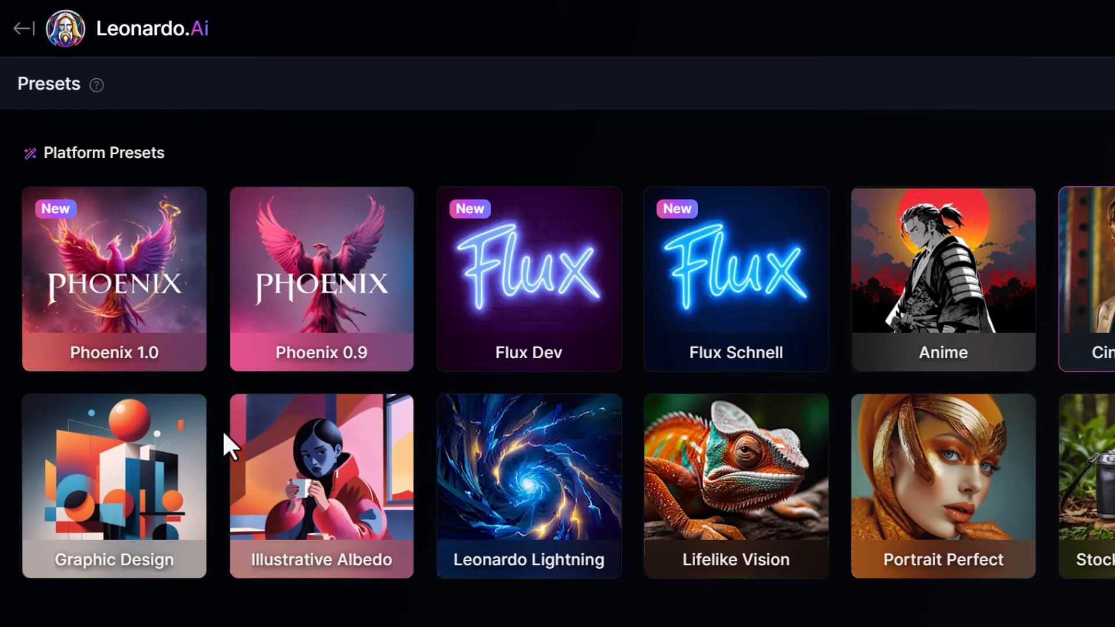
mouse_move(465, 326)
left_click(526, 276)
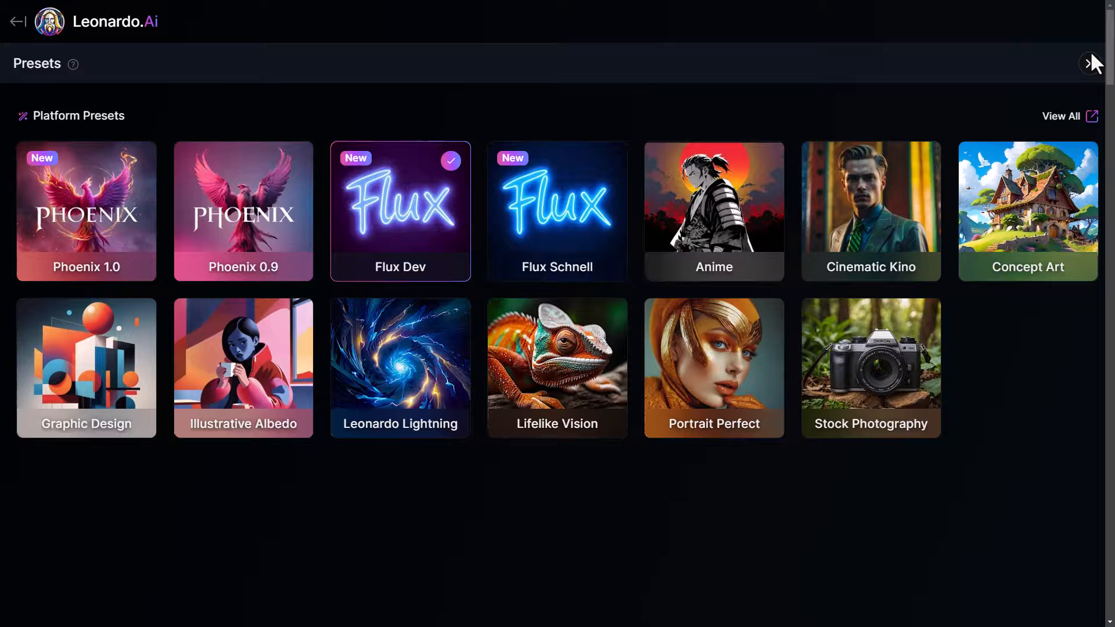
left_click(1090, 62)
left_click(401, 90)
key("ctrl+v")
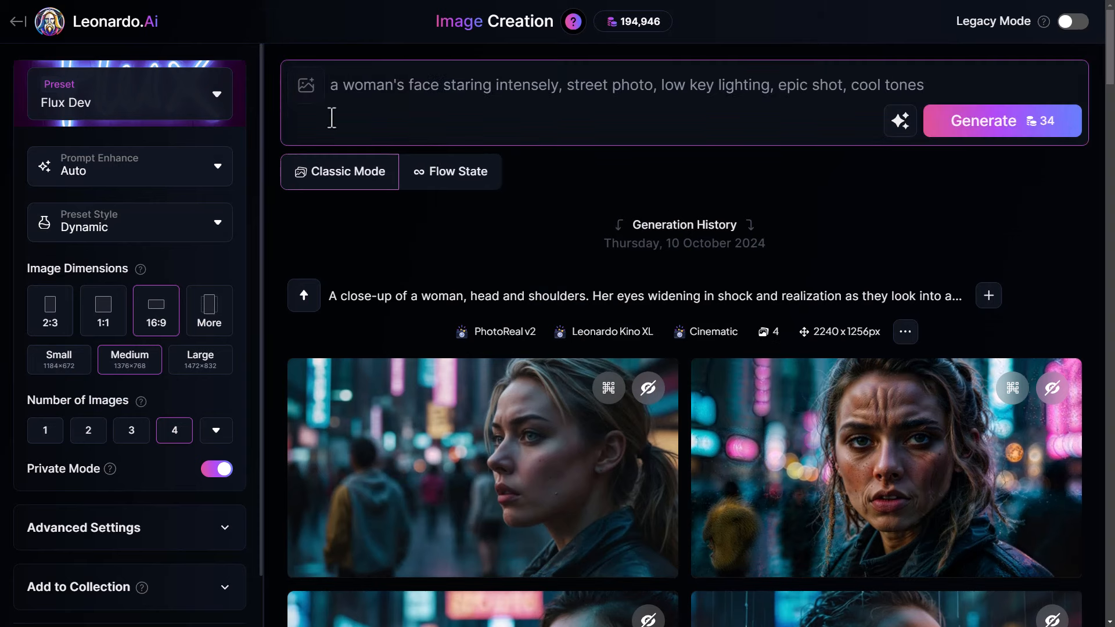
- Turn Prompt Enhance off, generate four images with Flux Dev and look over the results
left_click(88, 174)
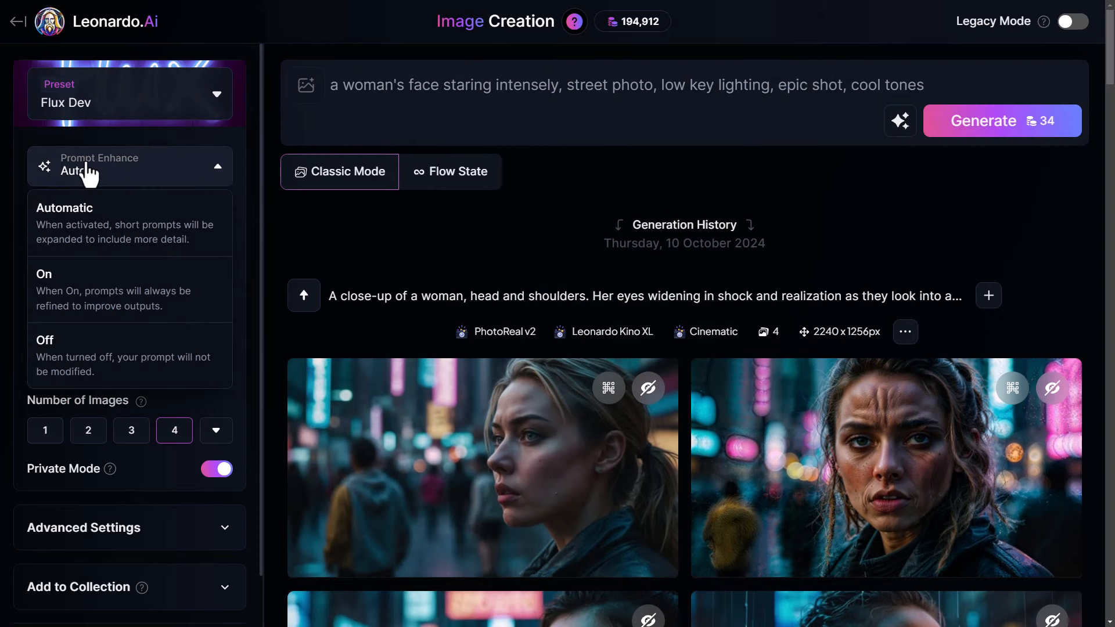
left_click(88, 355)
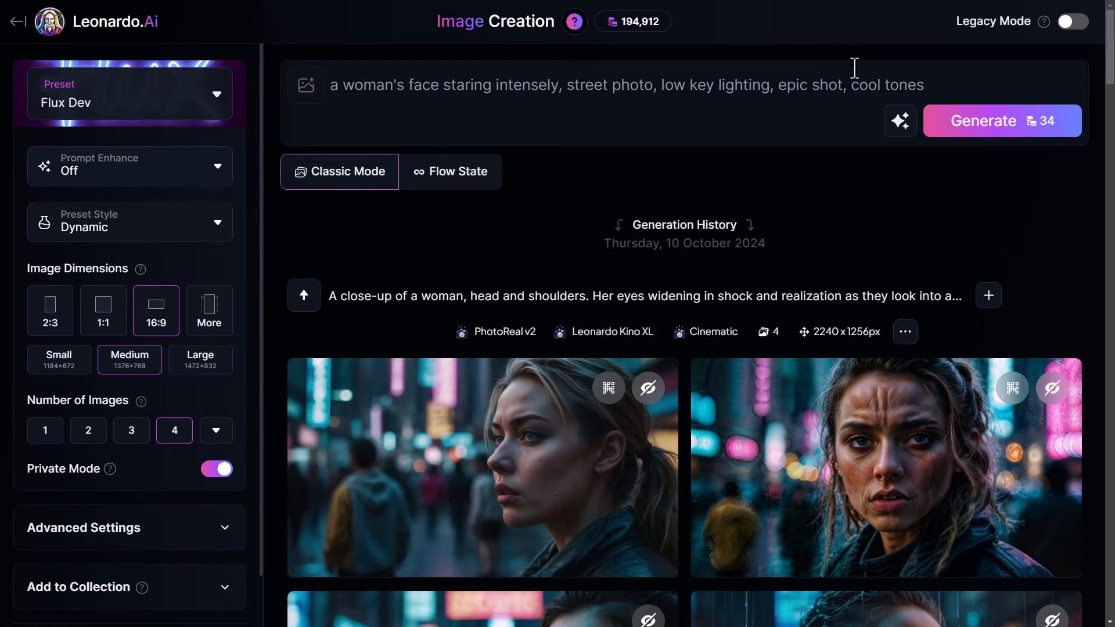
left_click(1040, 134)
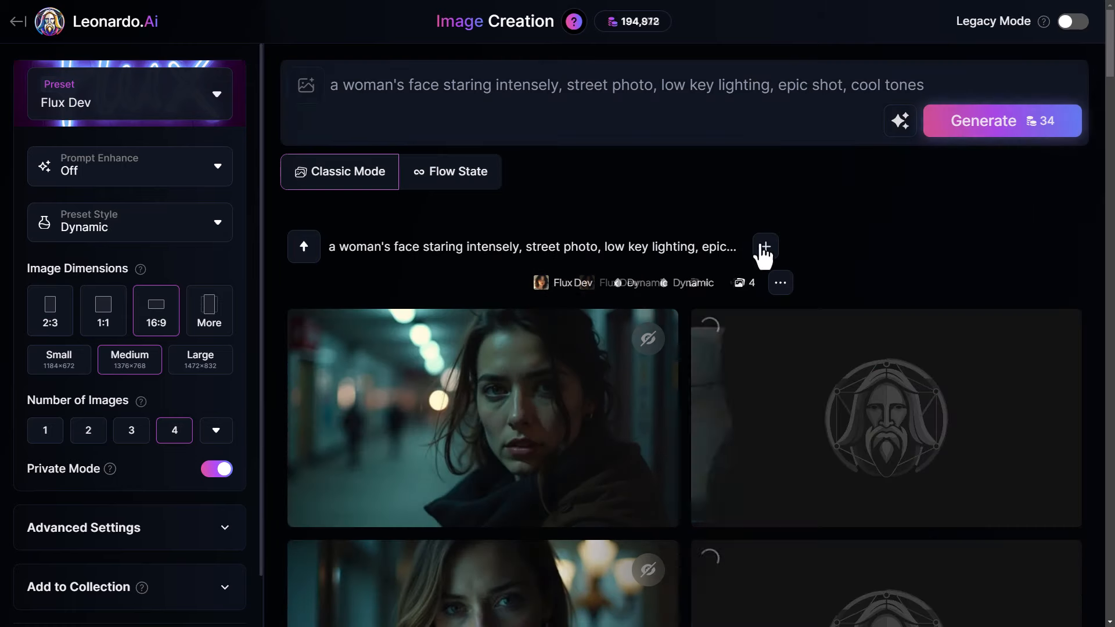
scroll(936, 251, "down", 4)
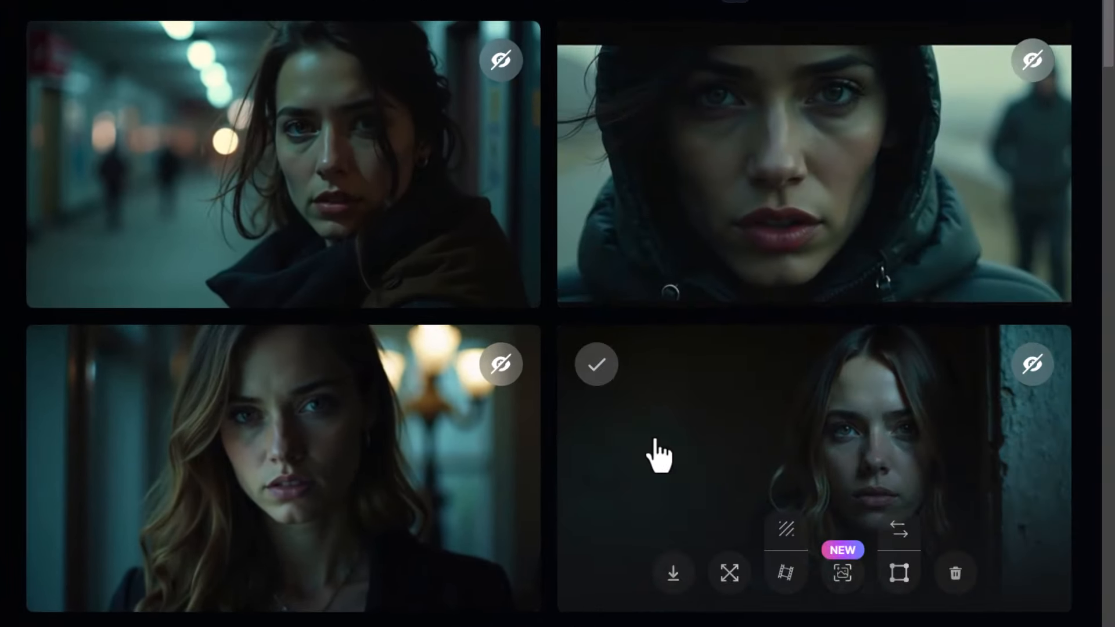
scroll(587, 331, "up", 3)
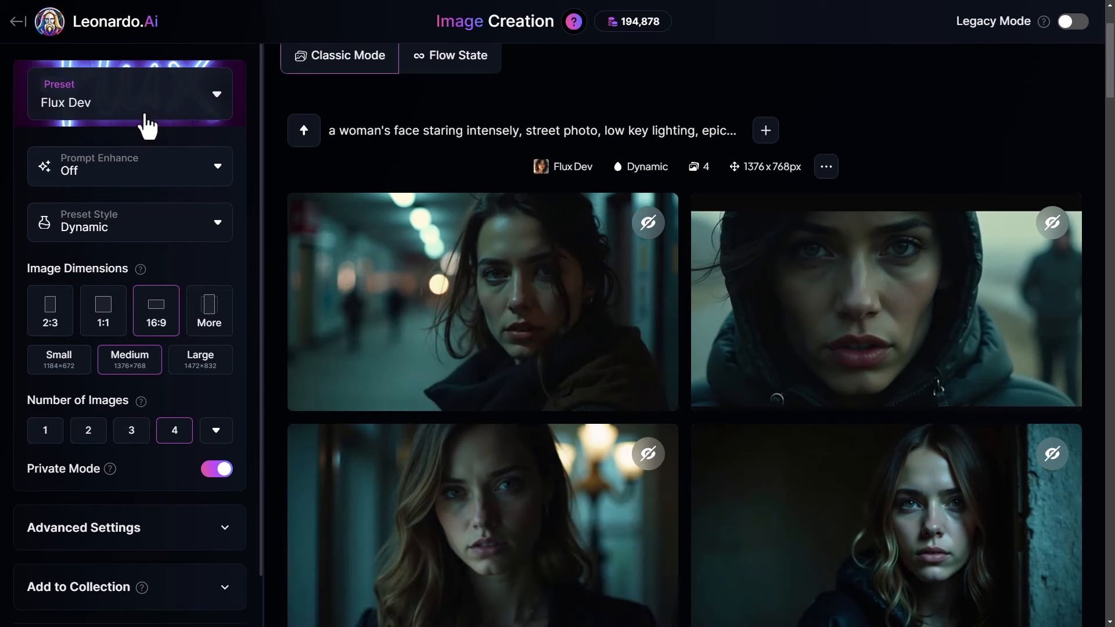
- Switch the preset to Cinematic Kino, generate four images from the same prompt and look over the results
left_click(69, 107)
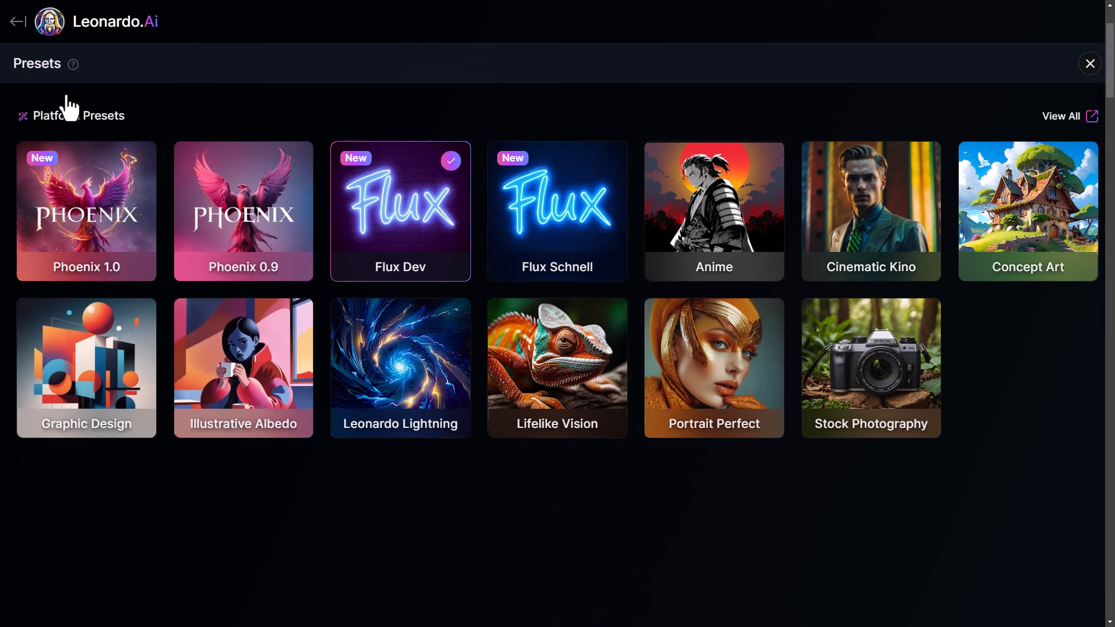
left_click(875, 181)
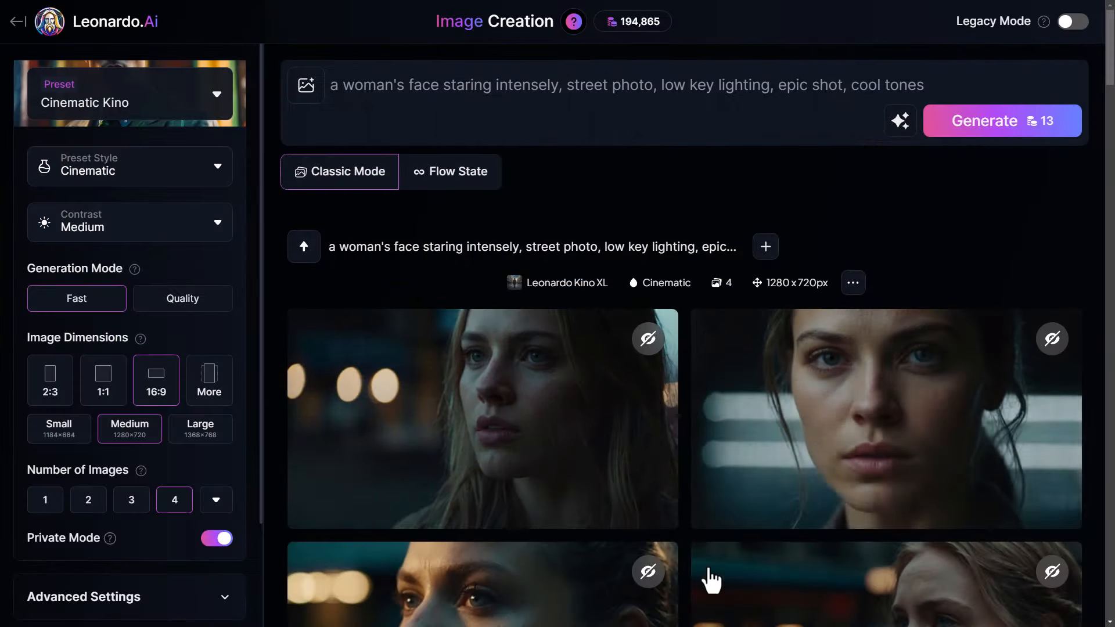
scroll(713, 435, "down", 3)
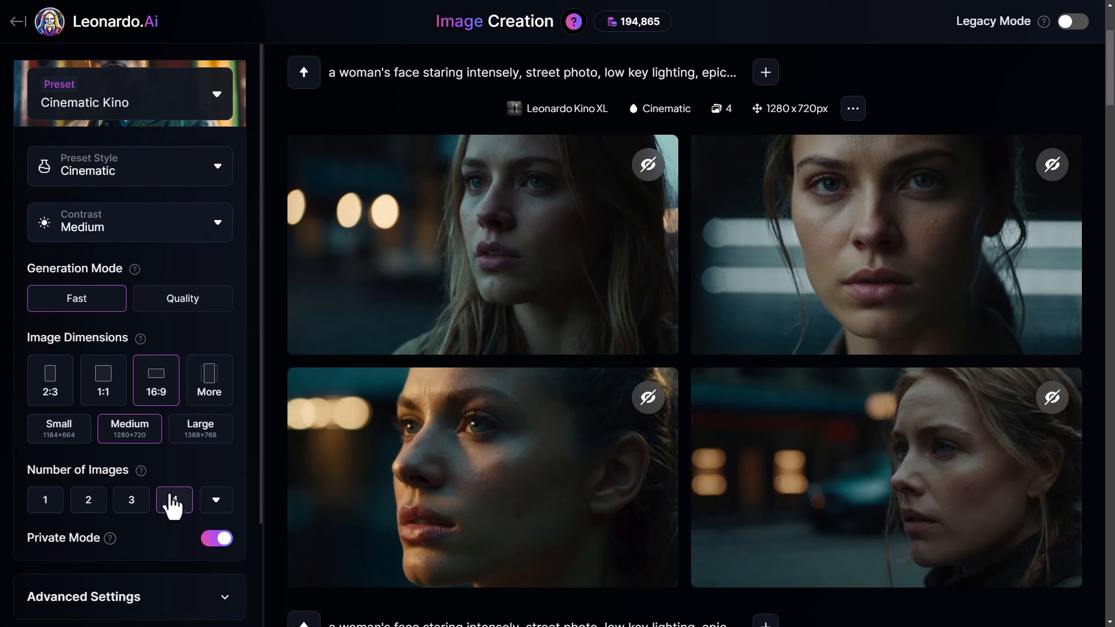
- Switch back to Flow State mode and look over the available Vibe styles without choosing one
scroll(309, 428, "up", 3)
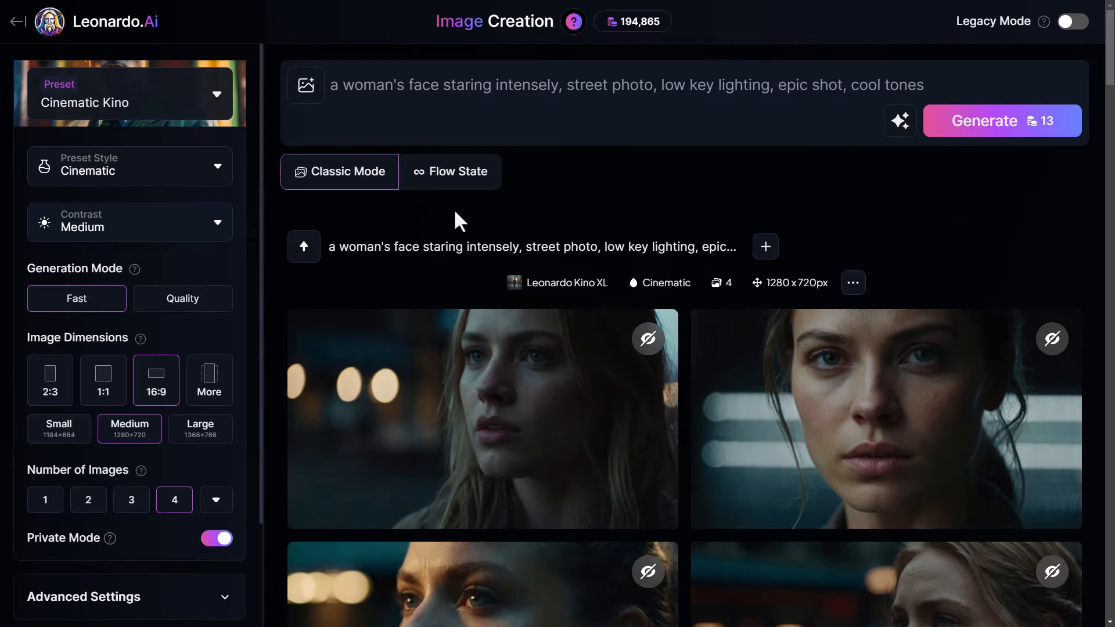
left_click(440, 174)
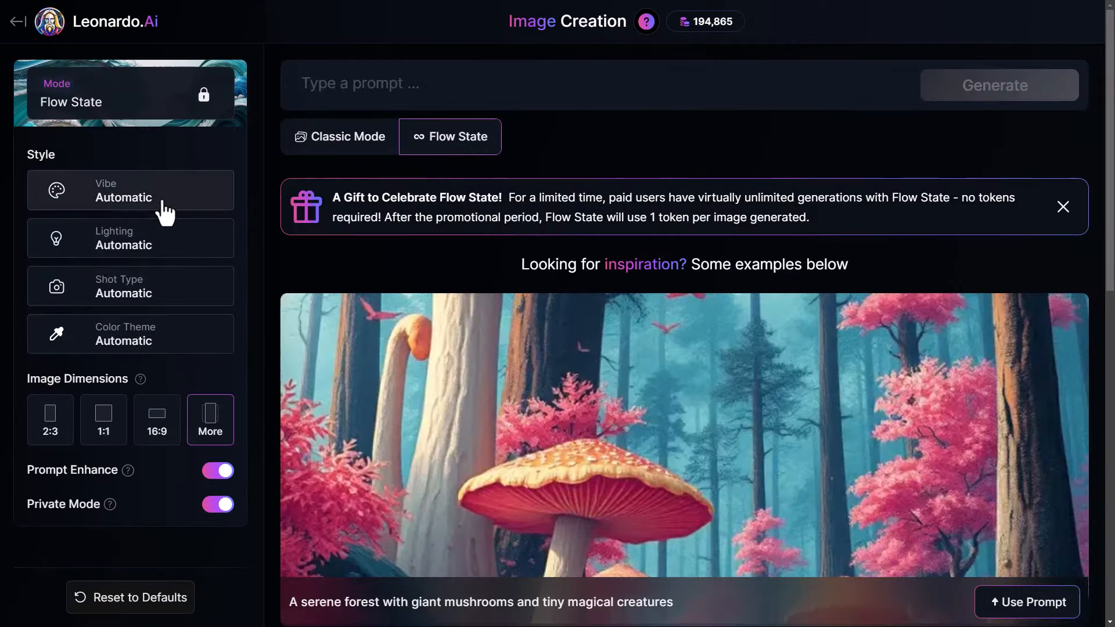
left_click(164, 213)
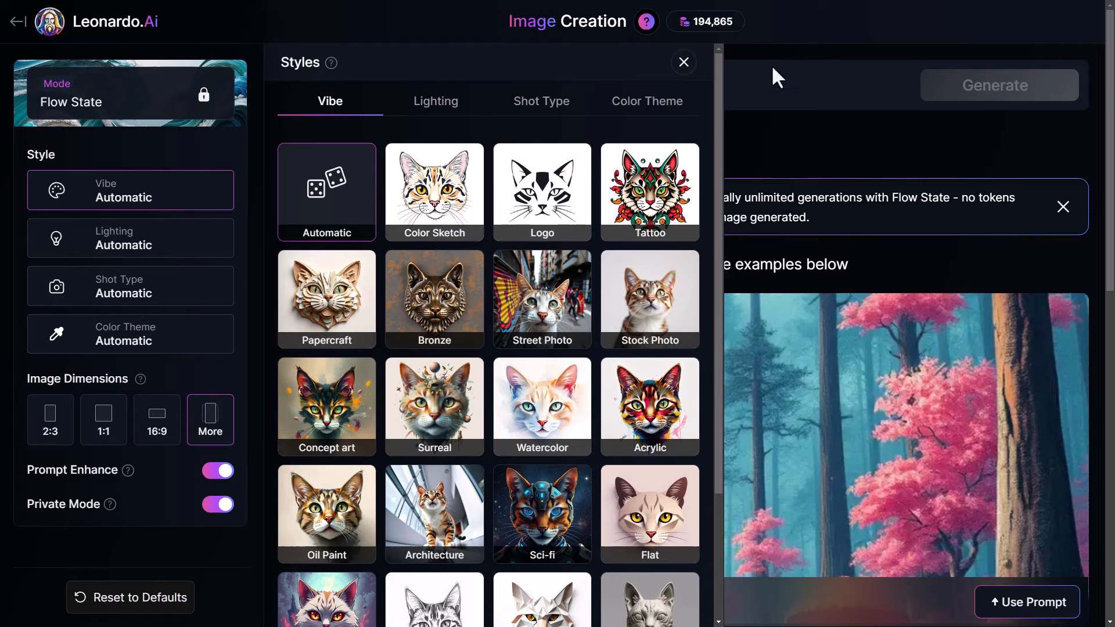
left_click(679, 64)
- Enter the prompt "a half cyborg santa claus" and set the Vibe style to Color Sketch
left_click(377, 82)
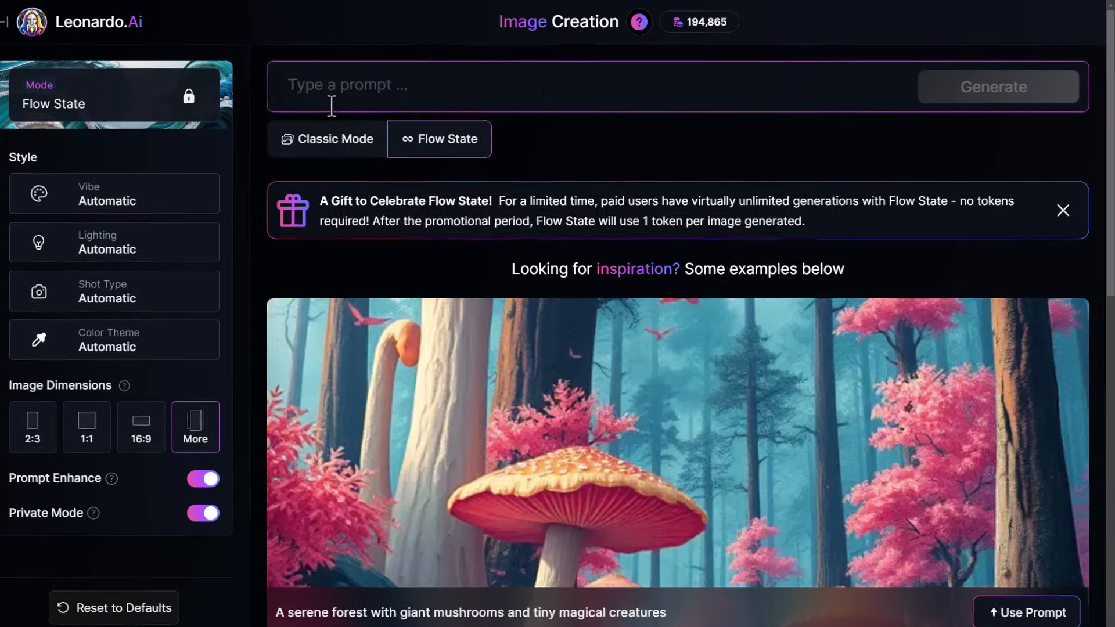
type("a half cyborg santa claus")
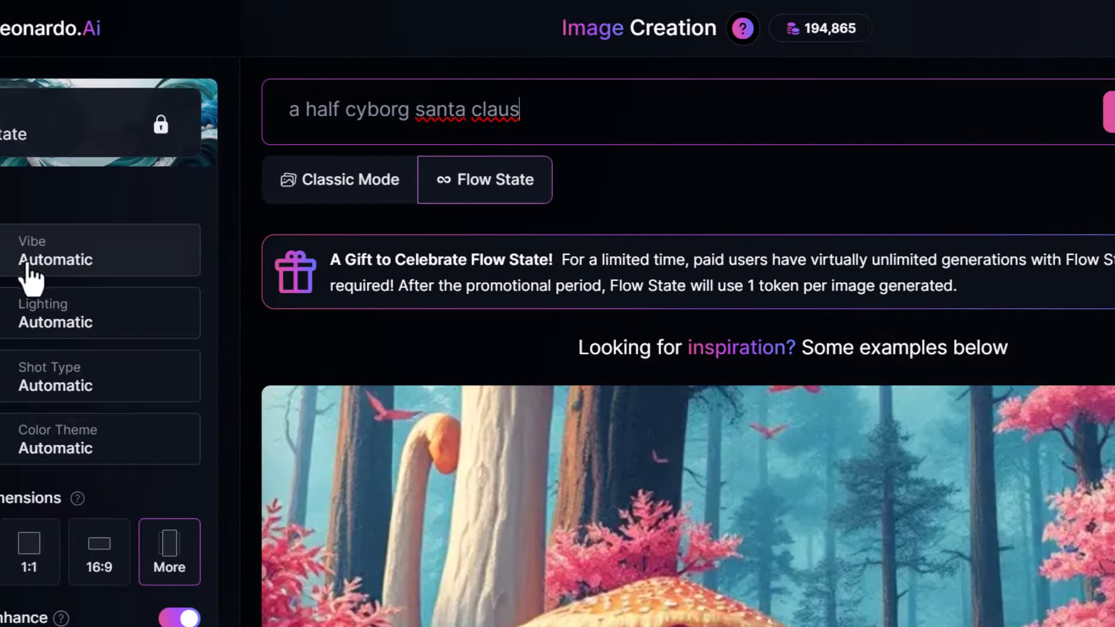
left_click(135, 268)
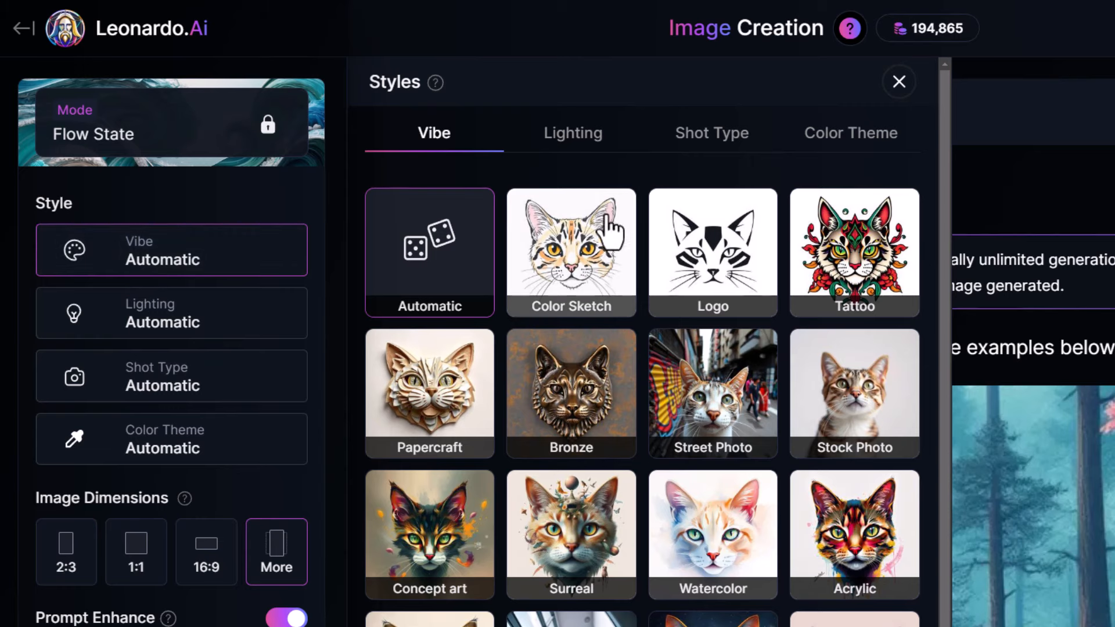
left_click(590, 256)
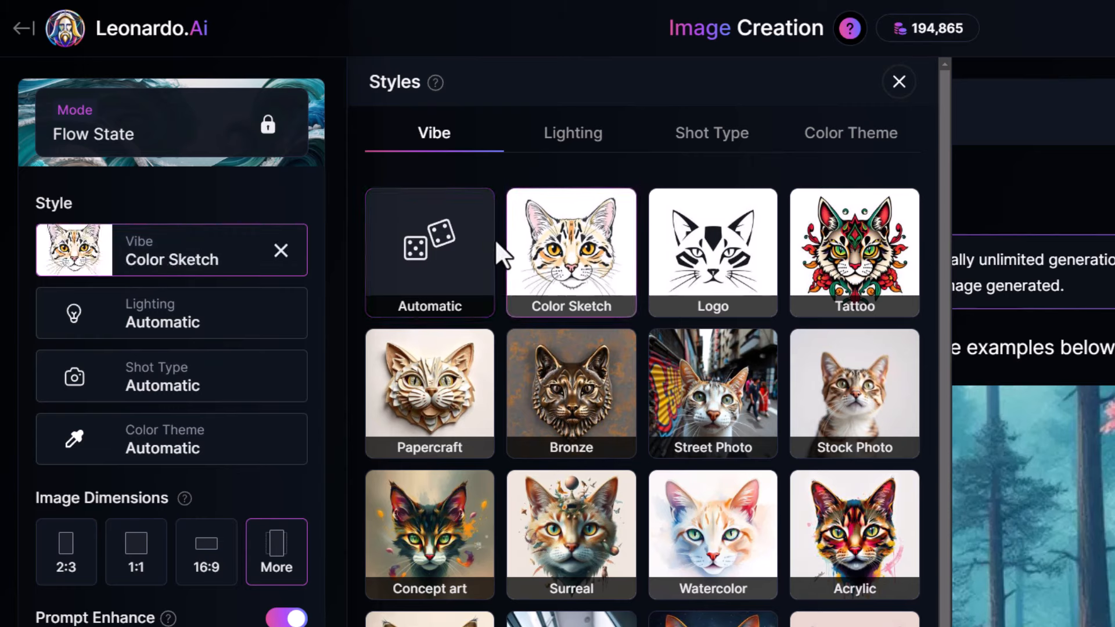